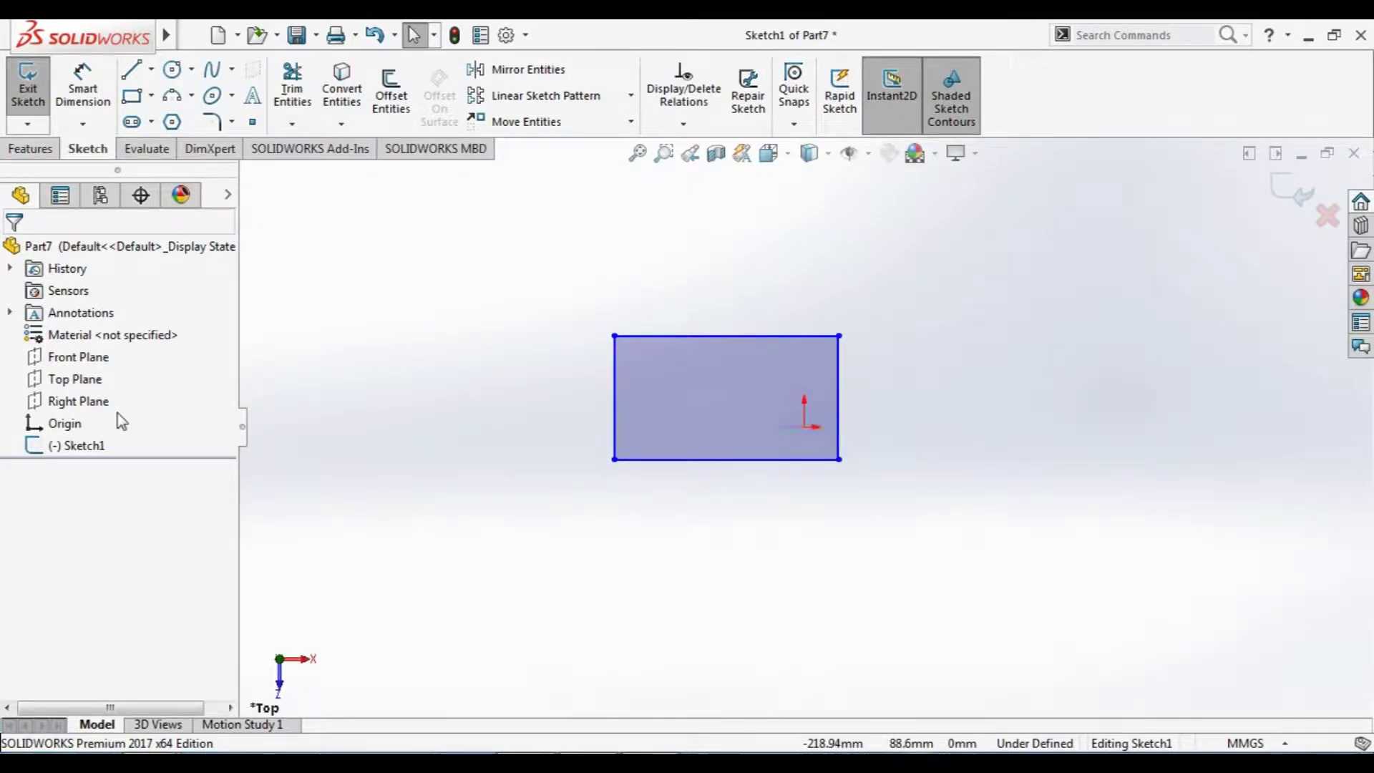
- Extrude the rectangle Sketch1 into a solid block 40 mm deep
click(92, 450)
click(53, 150)
click(57, 104)
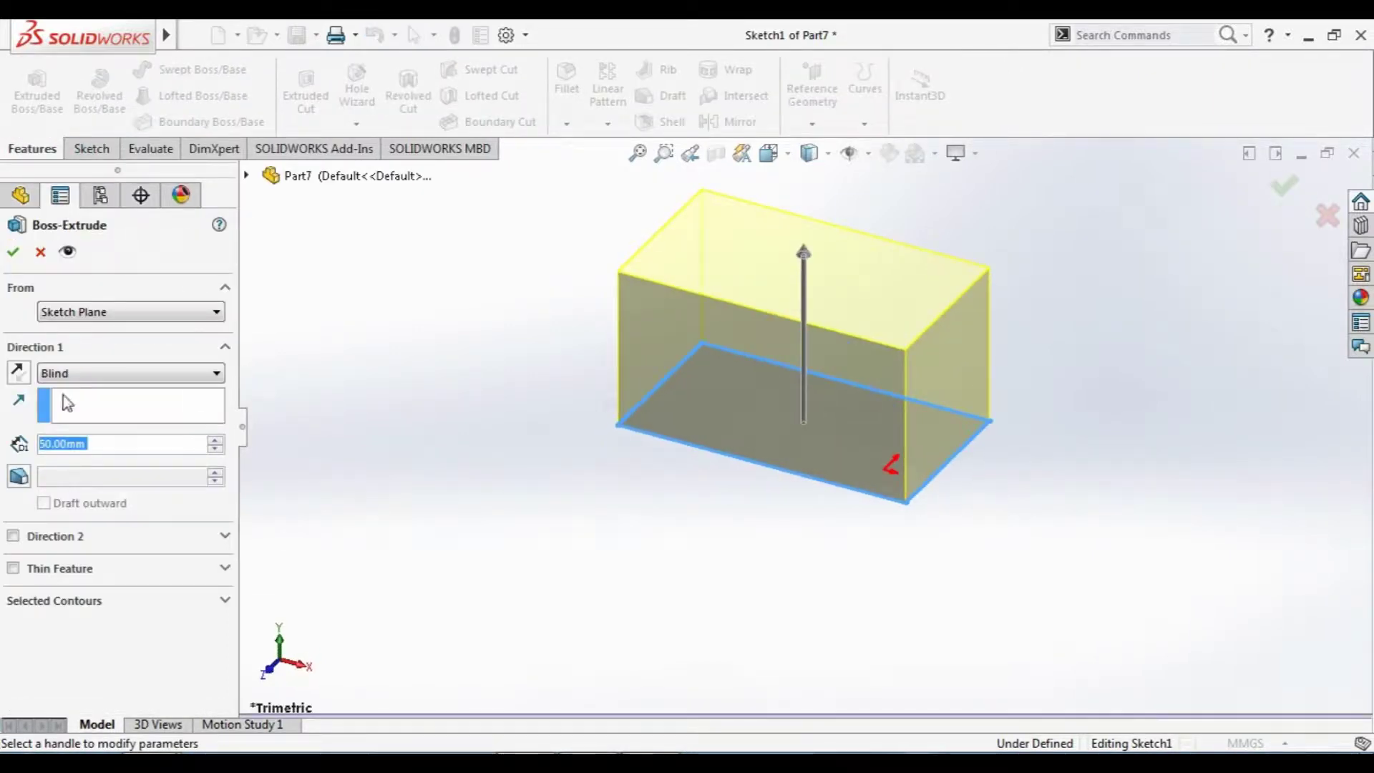
text(40)
key(Return)
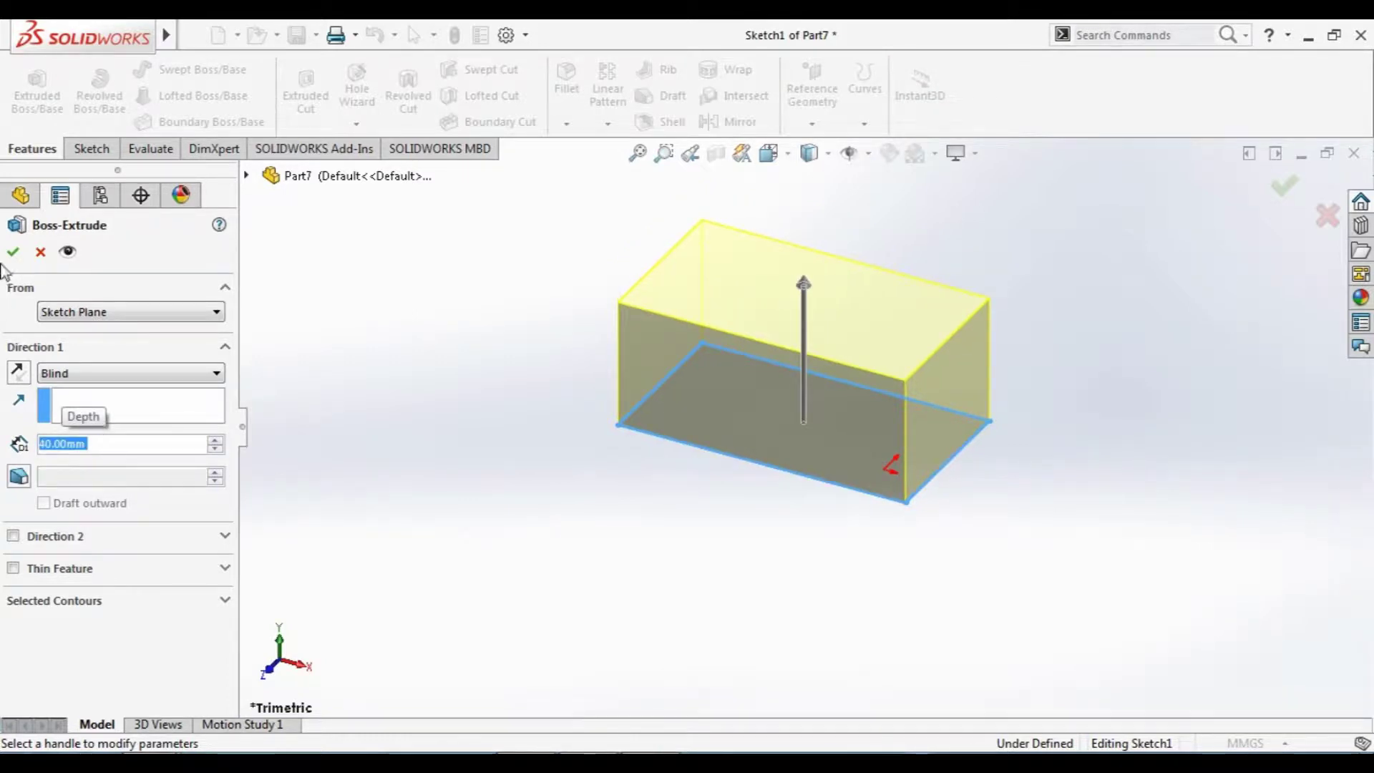
click(12, 253)
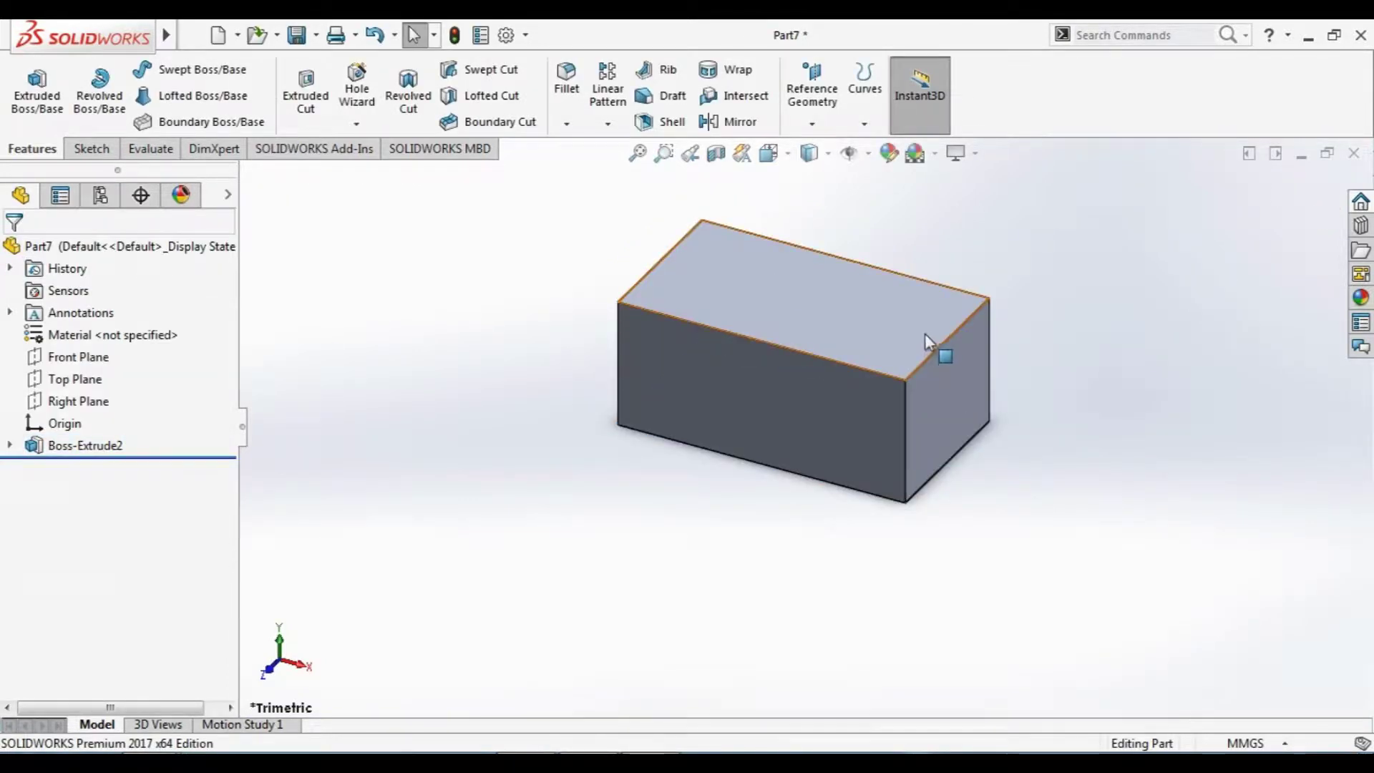
click(906, 347)
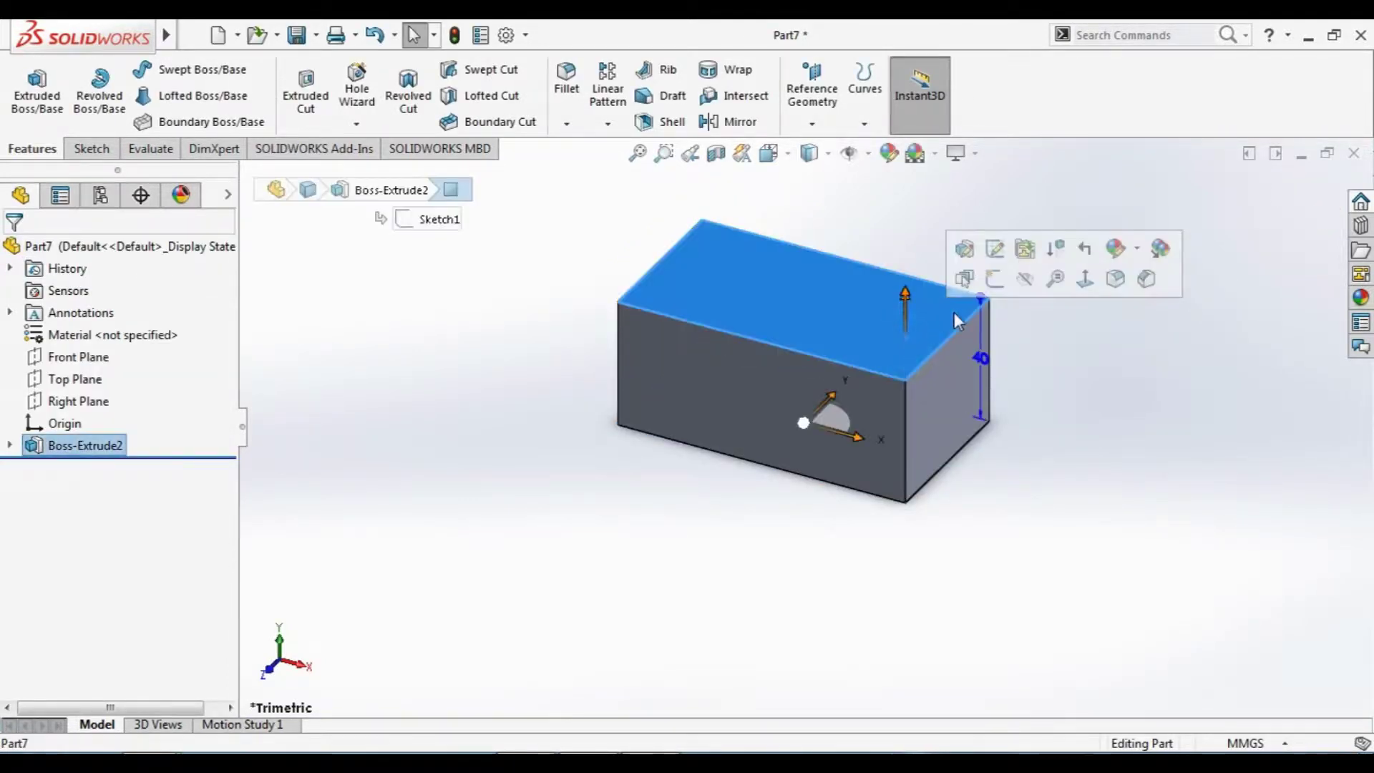
- Start a new sketch on the block's top face and view it Normal To
click(994, 279)
click(84, 467)
click(151, 445)
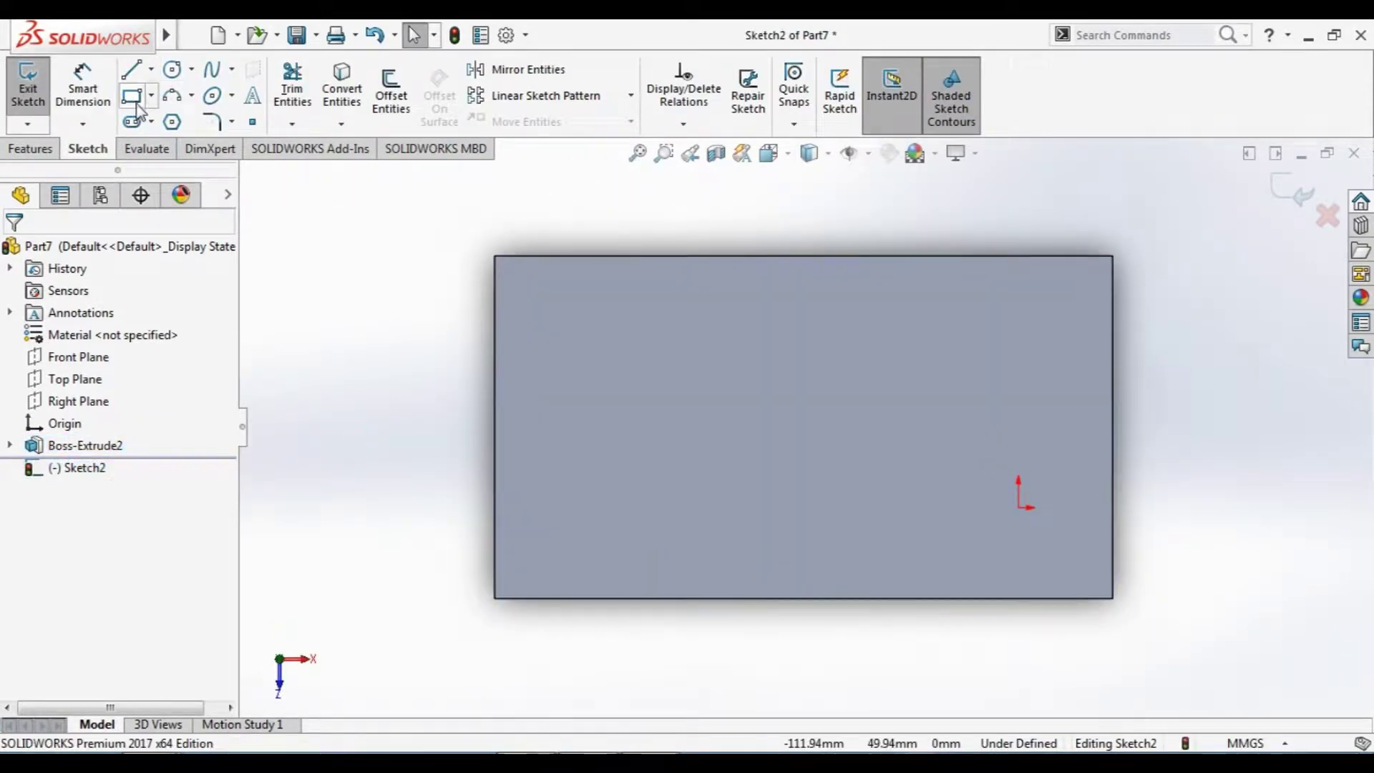
- Choose the arc tool, moving from Tangent Arc to Centerpoint Arc
click(171, 95)
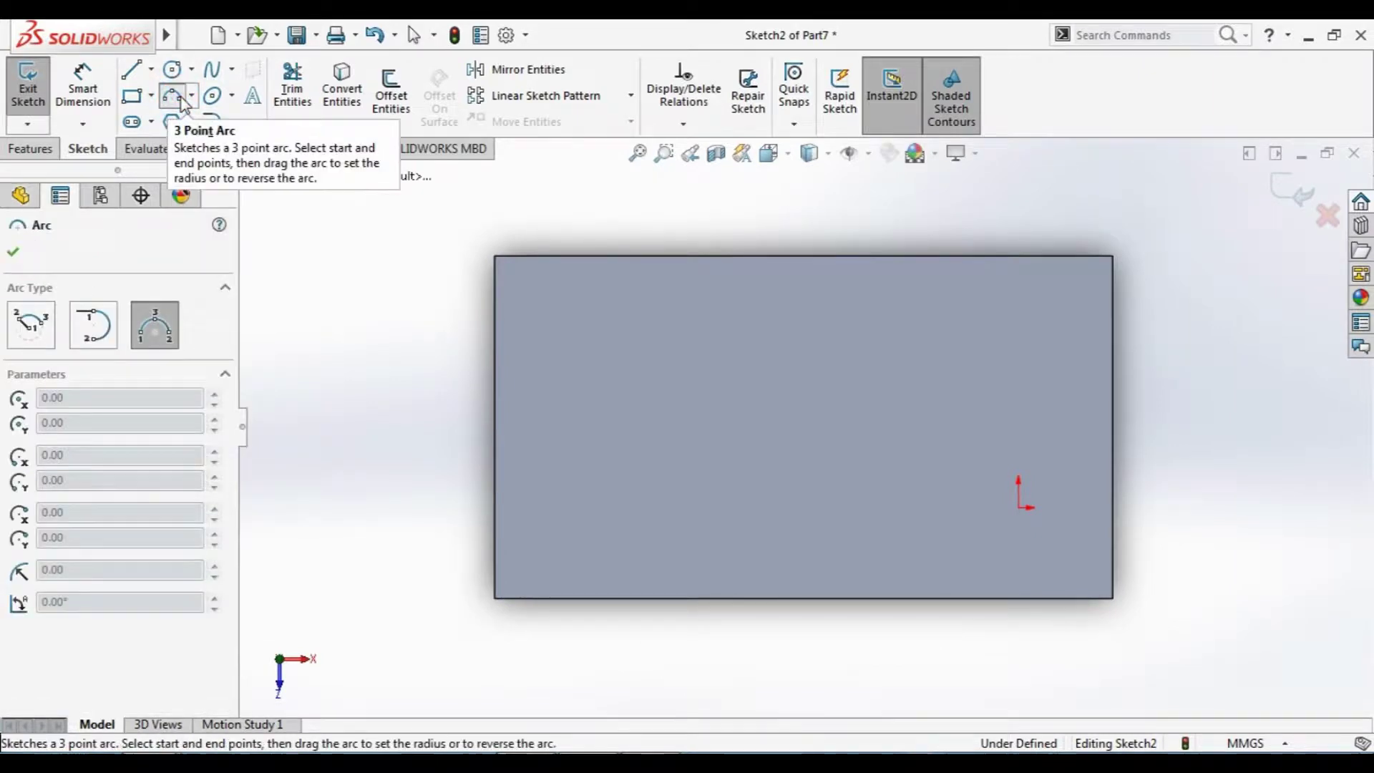
click(193, 100)
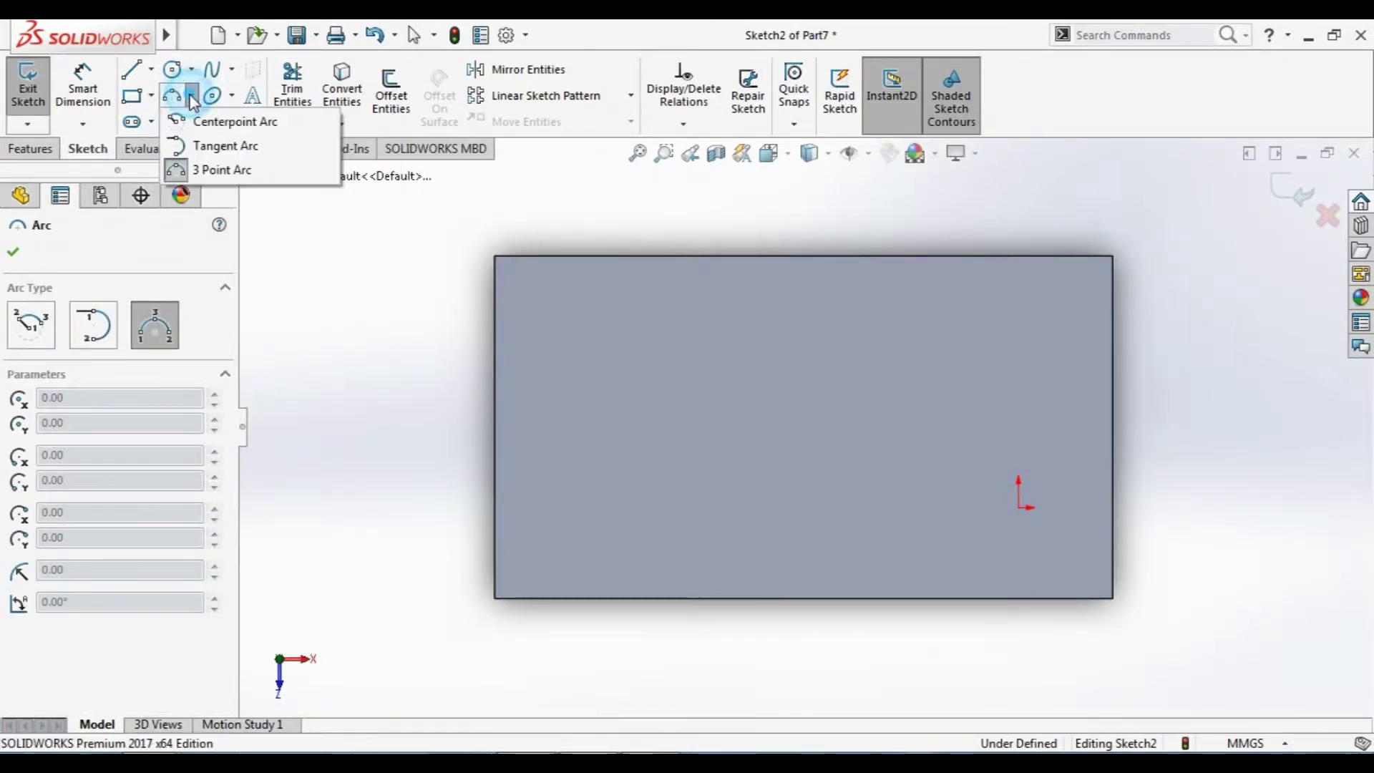
click(207, 145)
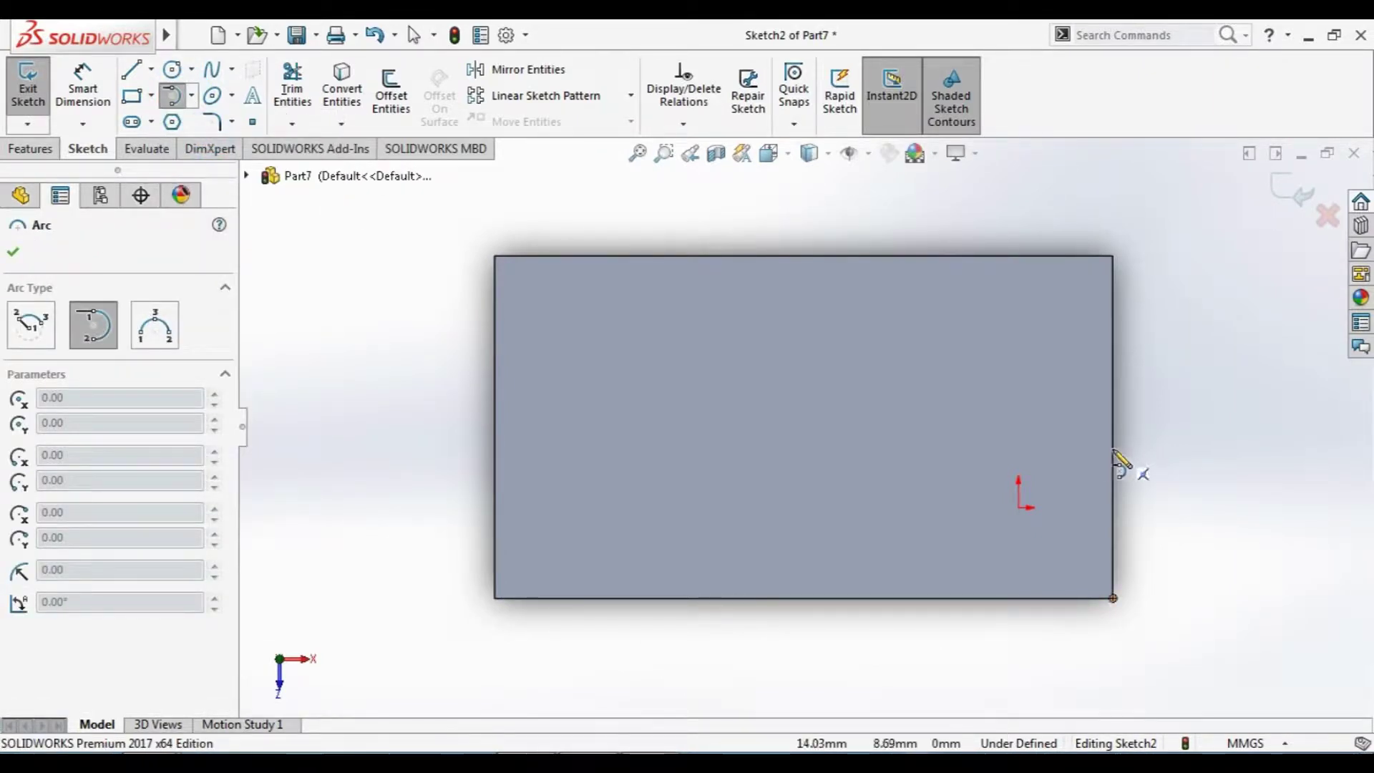
click(794, 392)
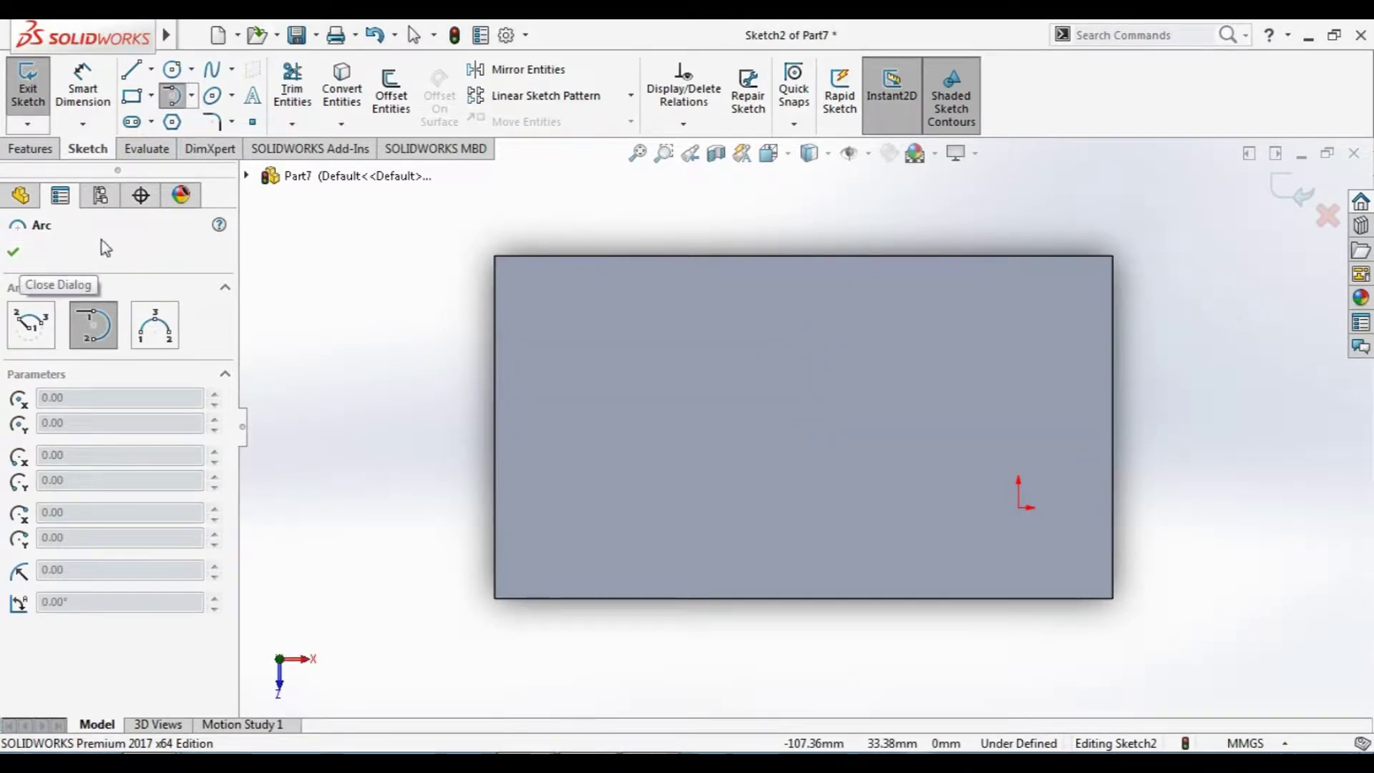
click(53, 340)
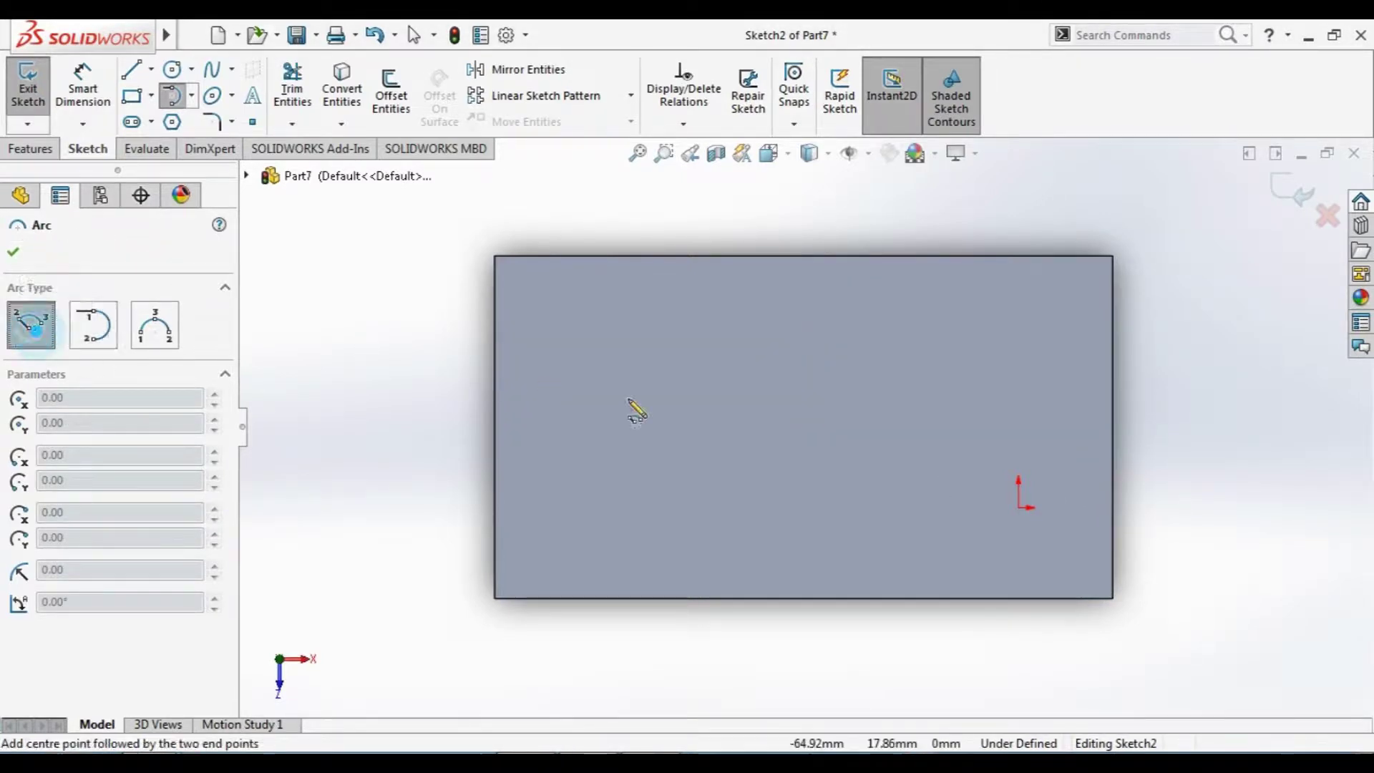
- Draw a 180° centerpoint arc centred on the right edge, starting at the bottom-right corner
click(1112, 464)
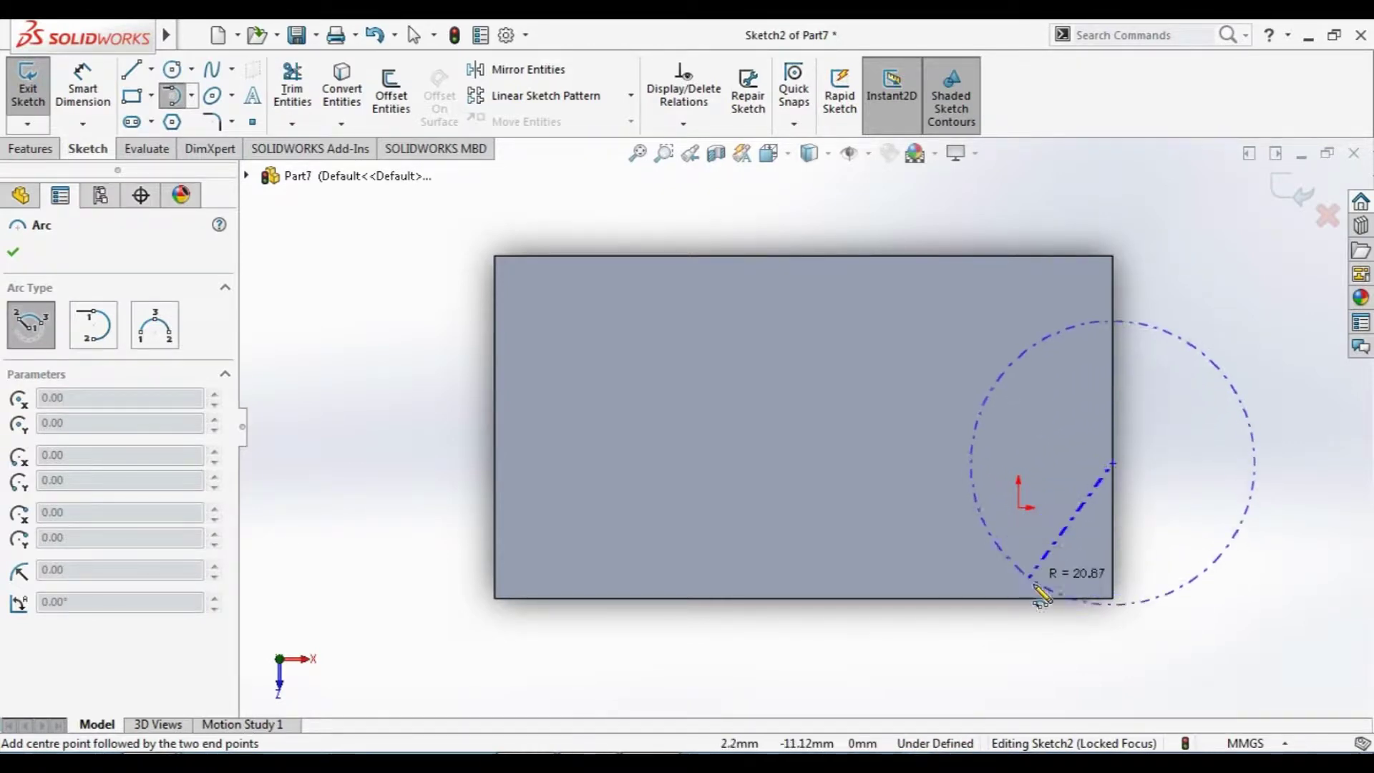
click(1111, 598)
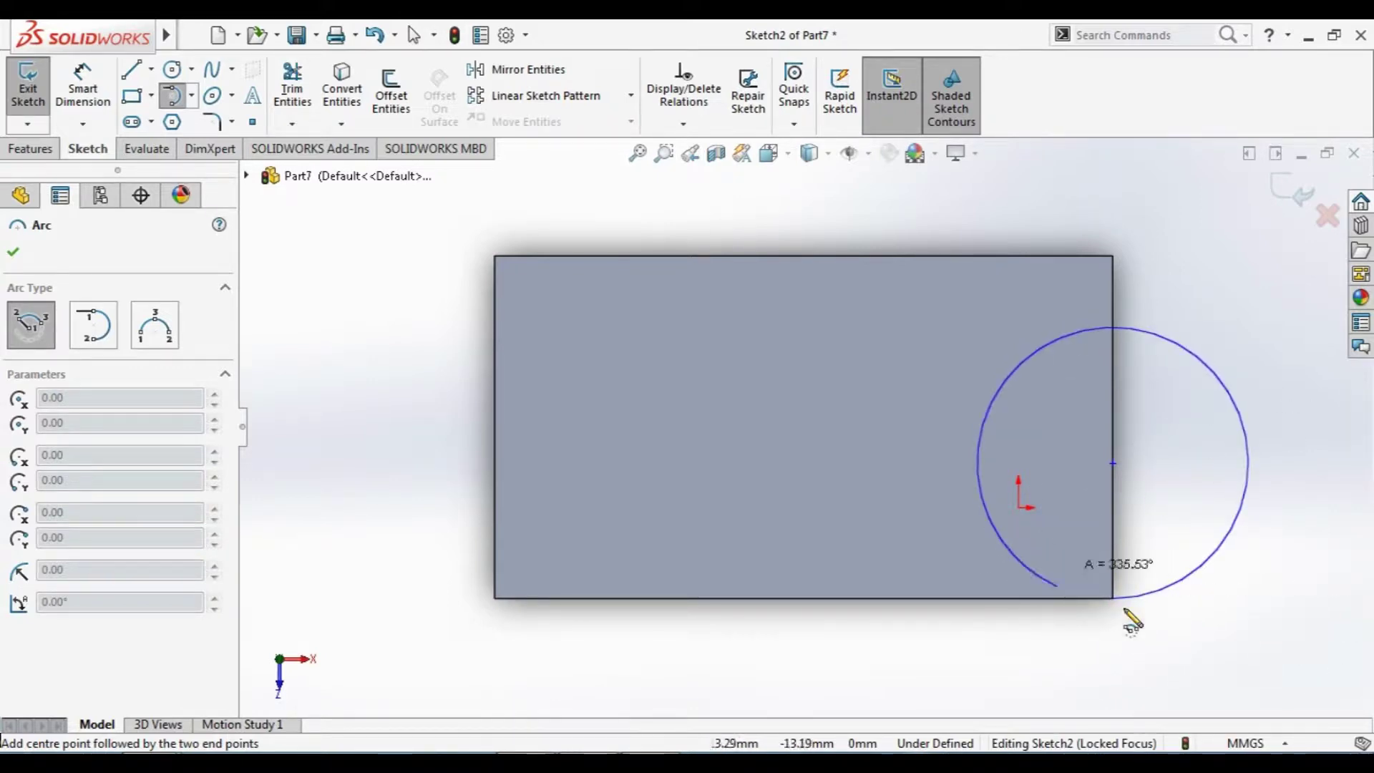
click(1114, 330)
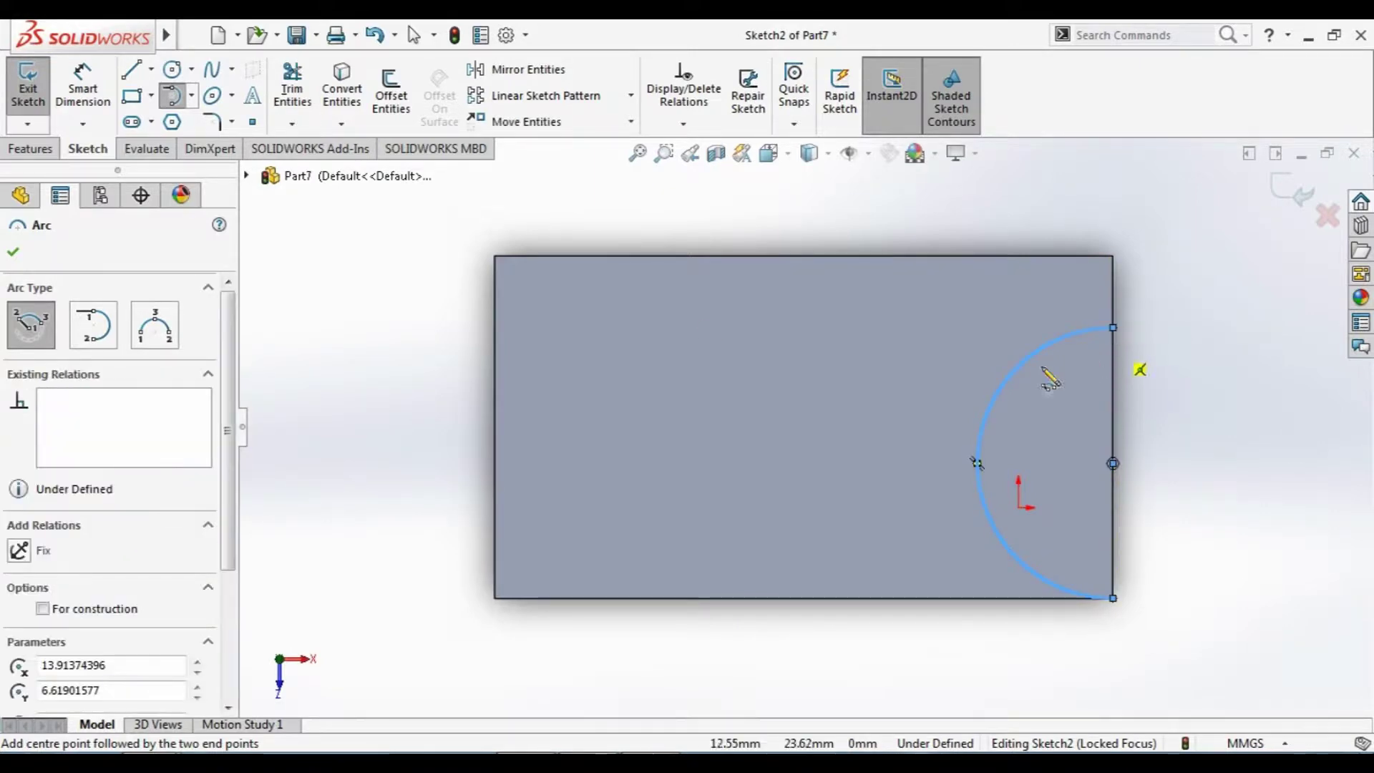
click(13, 252)
click(316, 371)
mouse_move(771, 635)
middle_down()
mouse_move(736, 629)
mouse_move(689, 521)
mouse_move(718, 556)
middle_up()
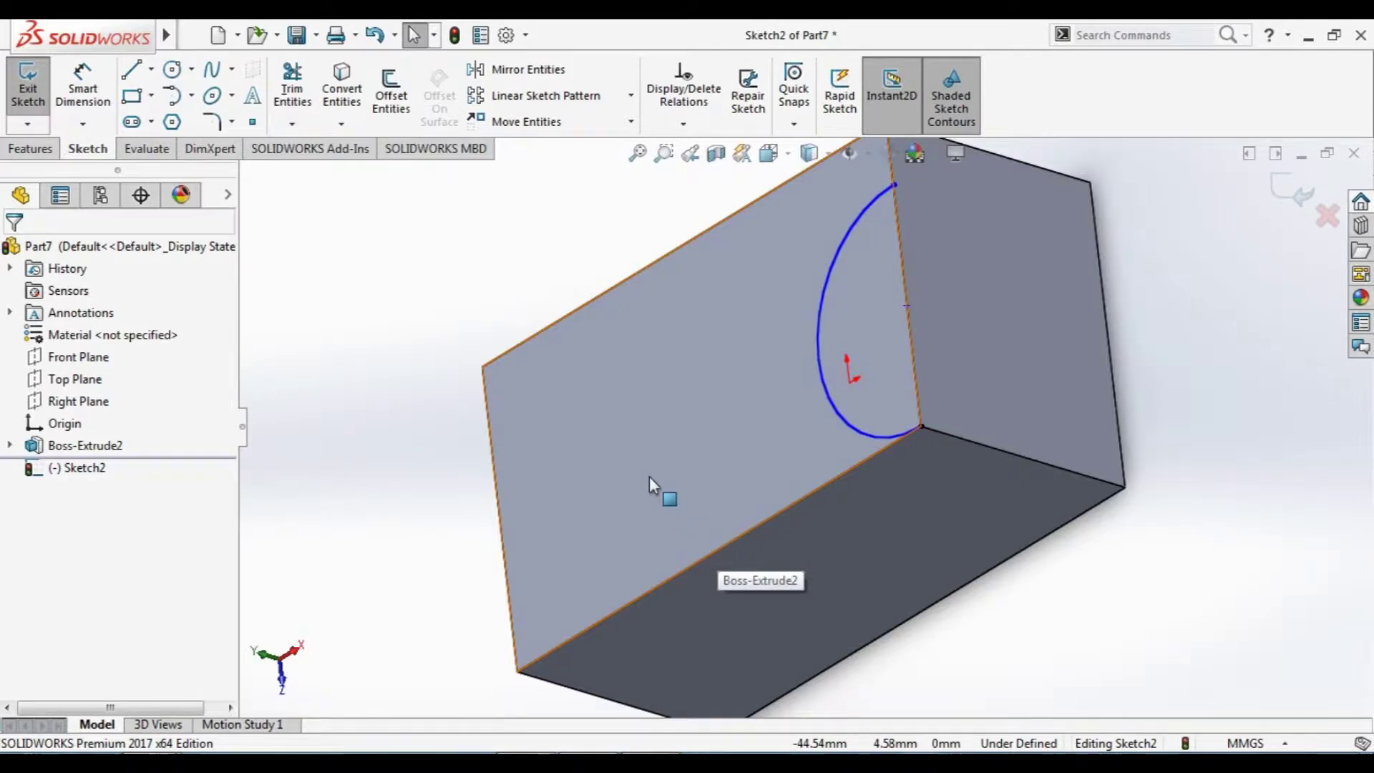
- Start a revolved cut from Sketch2 with the block's vertical edge as the axis
click(39, 149)
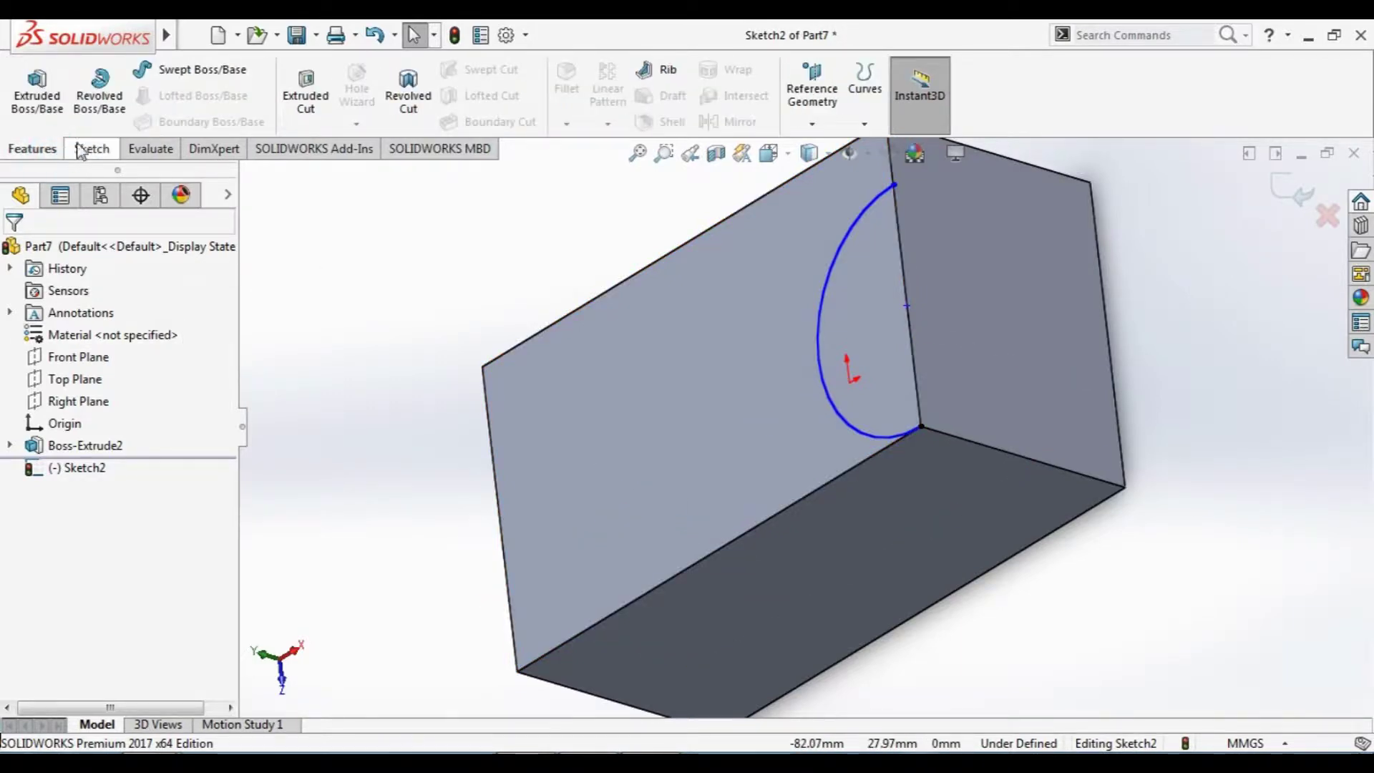
click(392, 108)
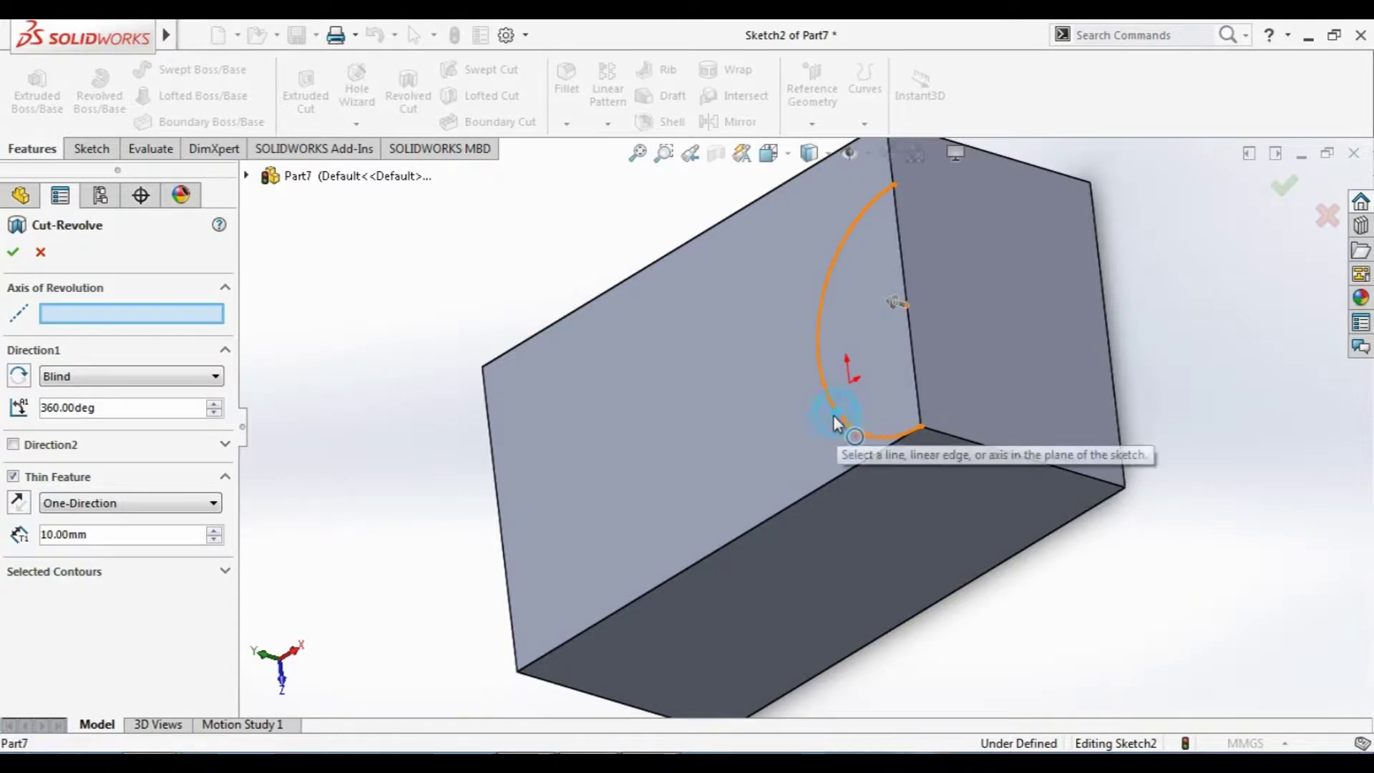
click(41, 251)
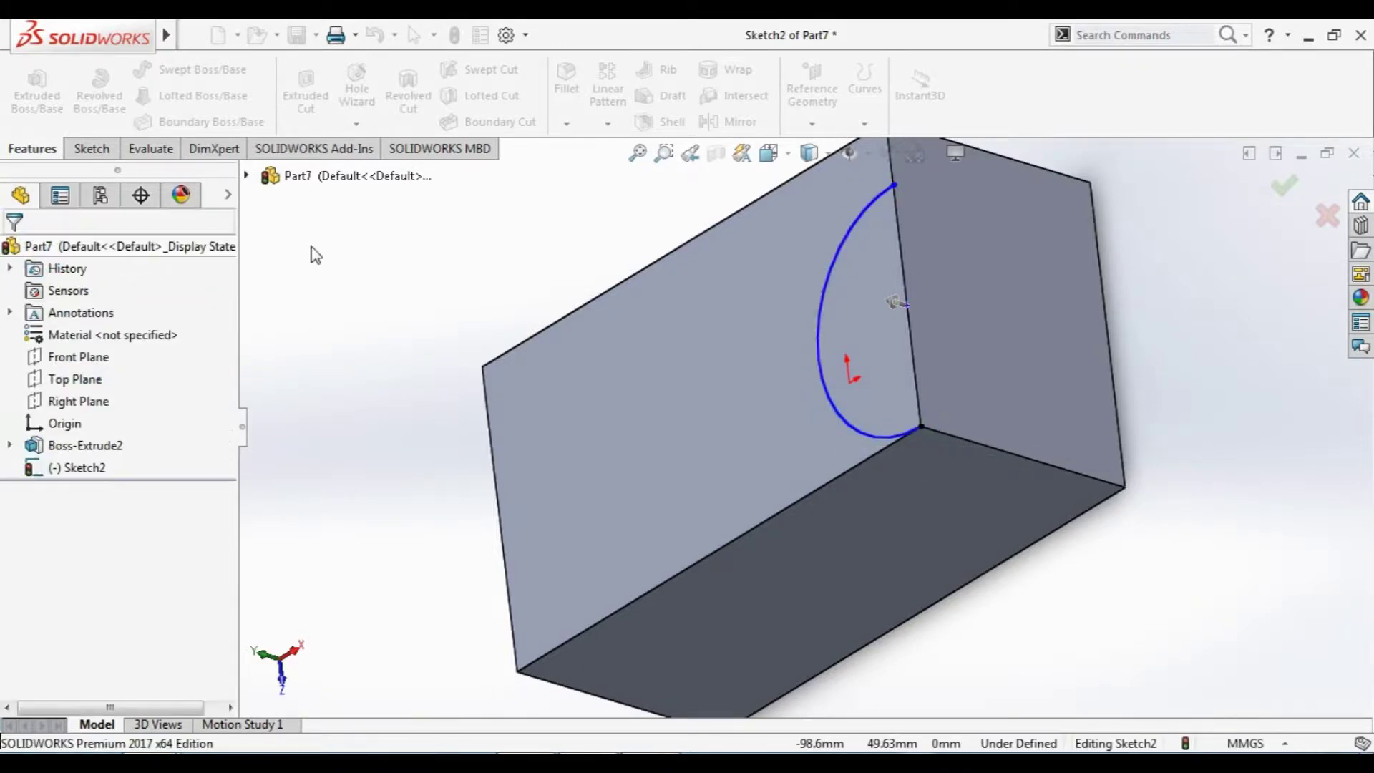
click(99, 472)
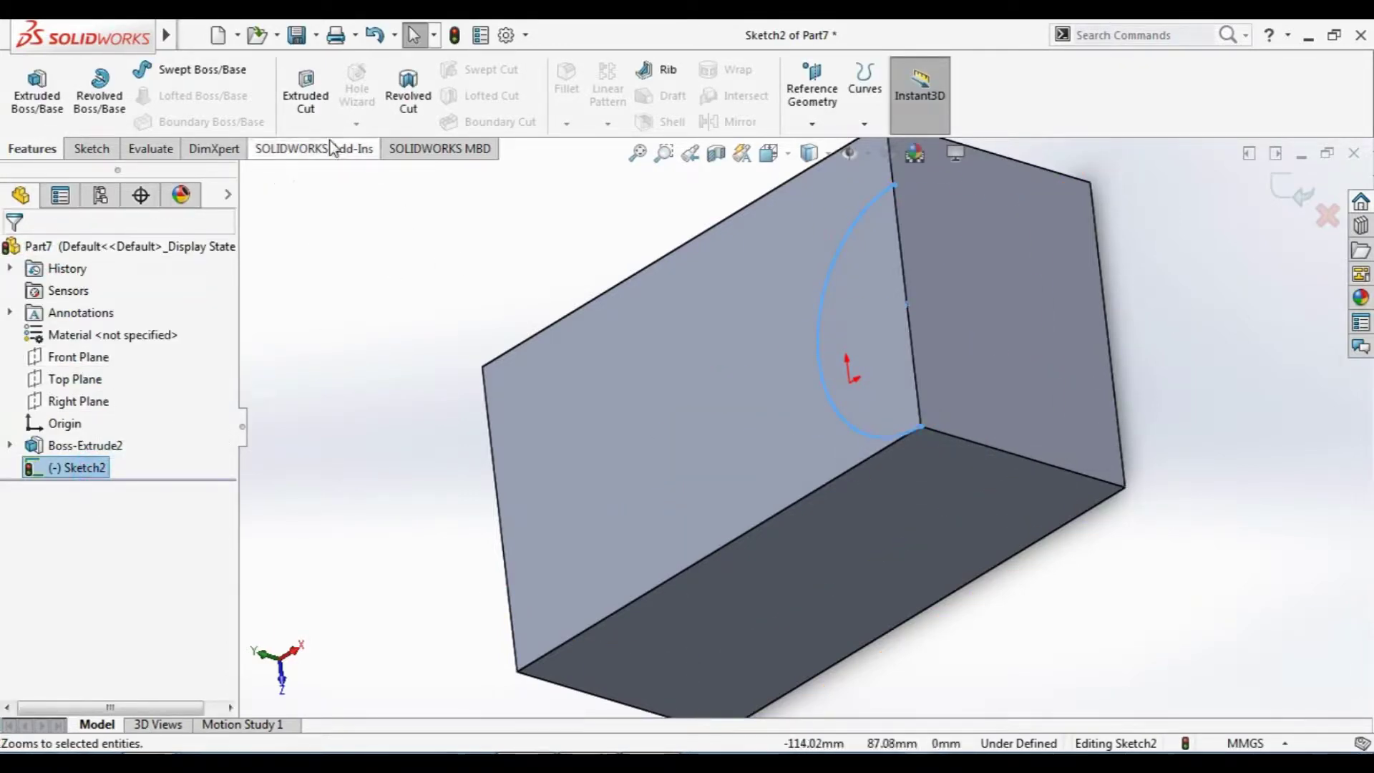
click(411, 114)
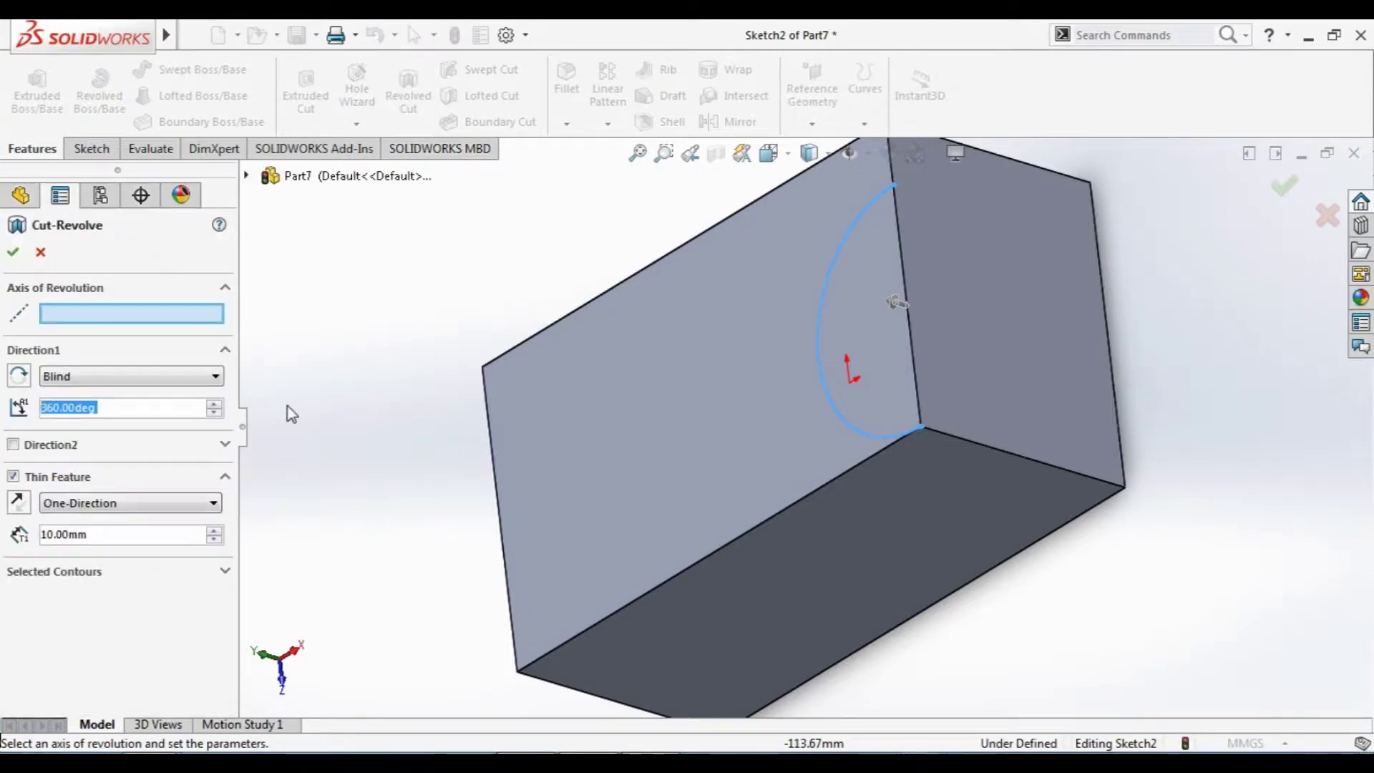
click(903, 270)
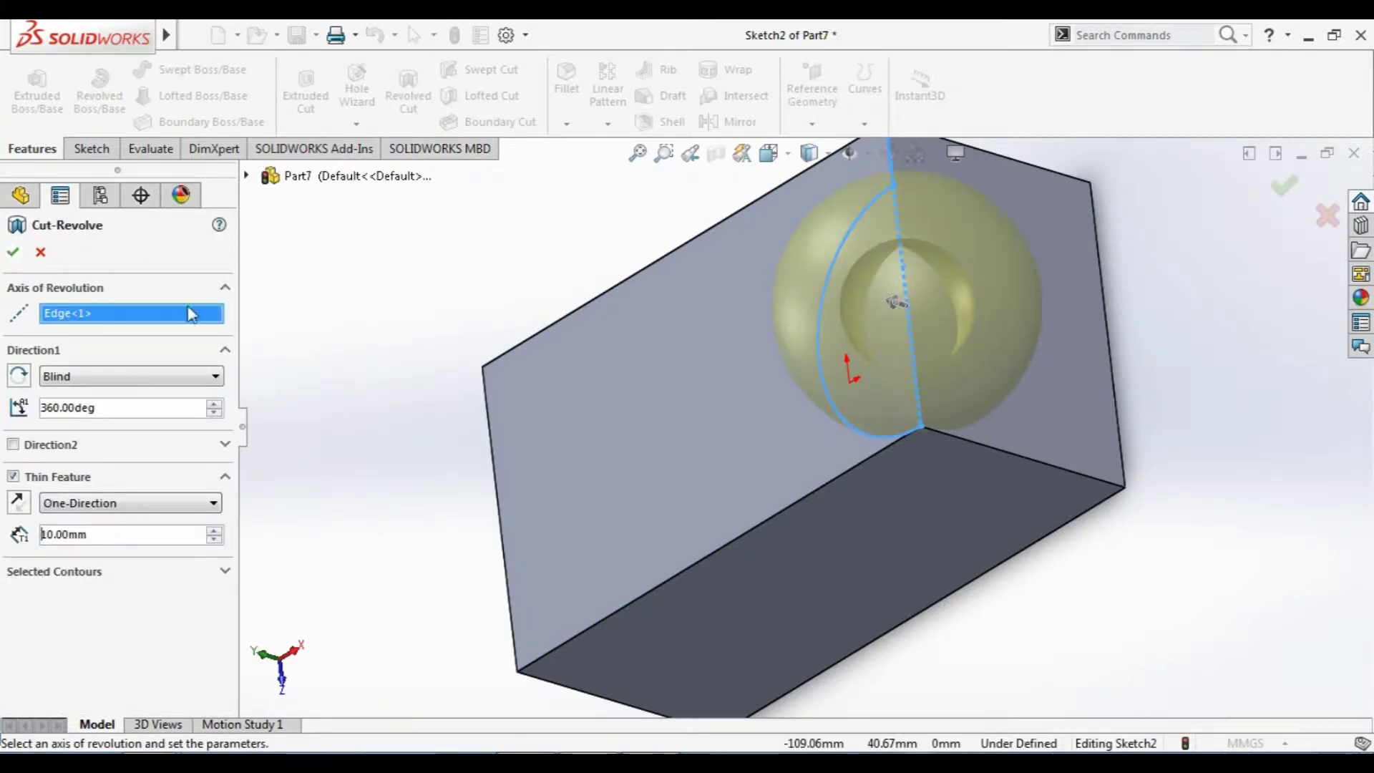
- Check the preview from several views, then accept the 360° 10 mm thin revolved cut
mouse_move(444, 628)
middle_down()
mouse_move(460, 527)
mouse_move(461, 541)
middle_up()
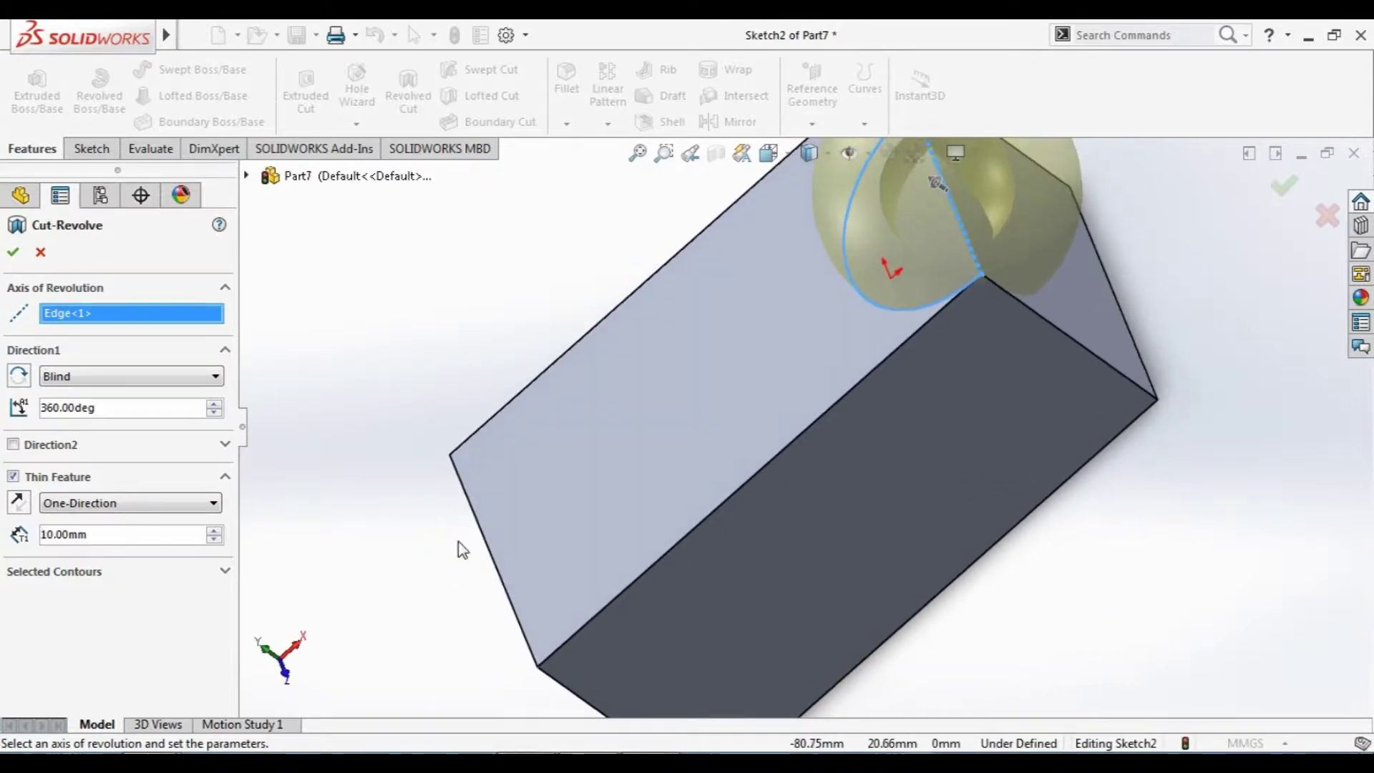
key(space)
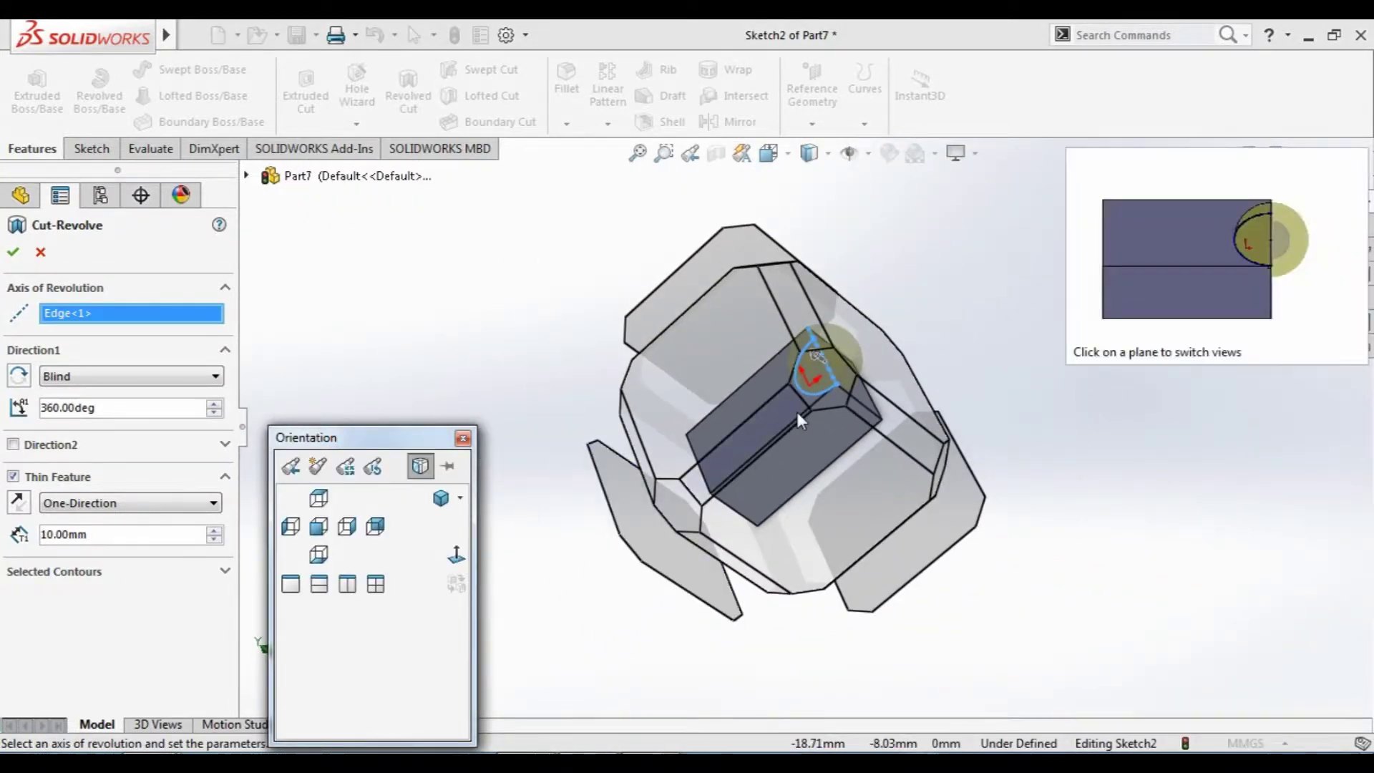
click(813, 392)
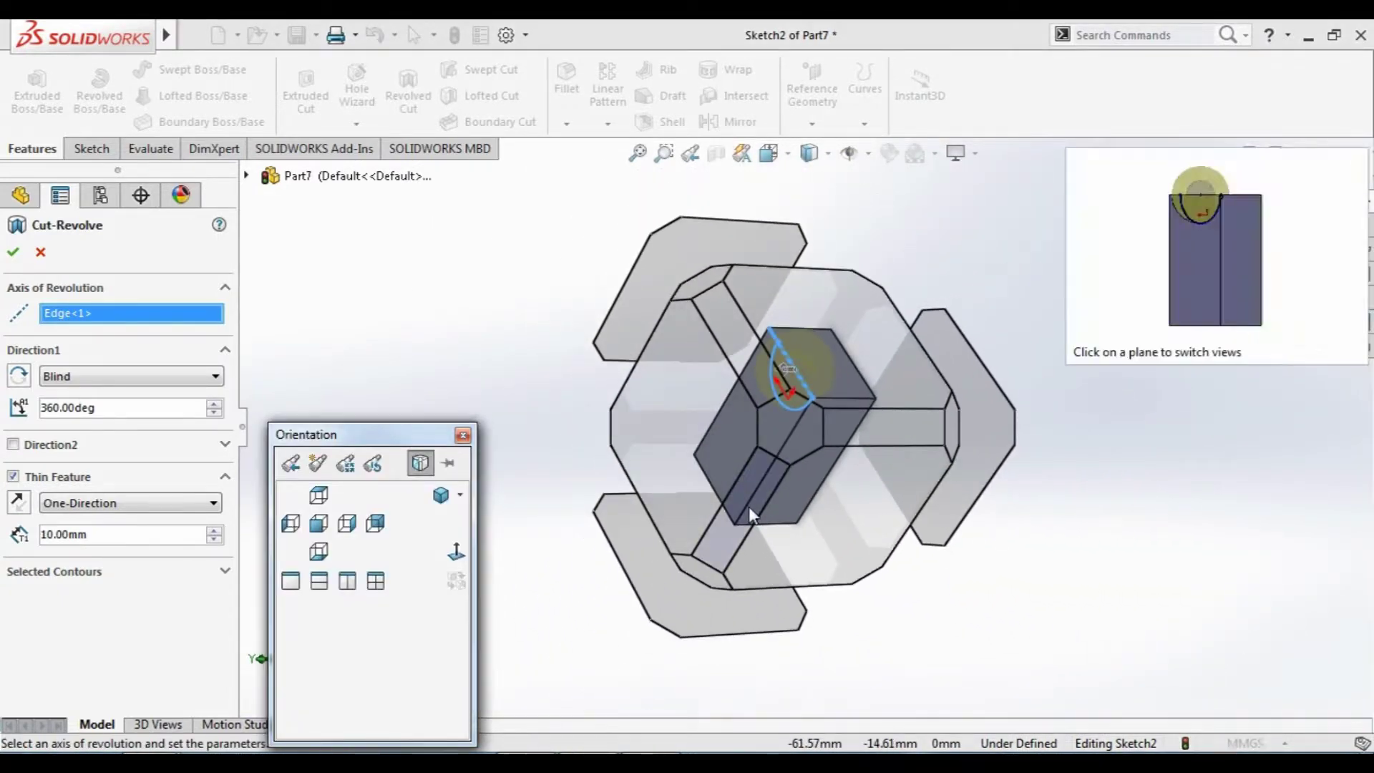
click(749, 515)
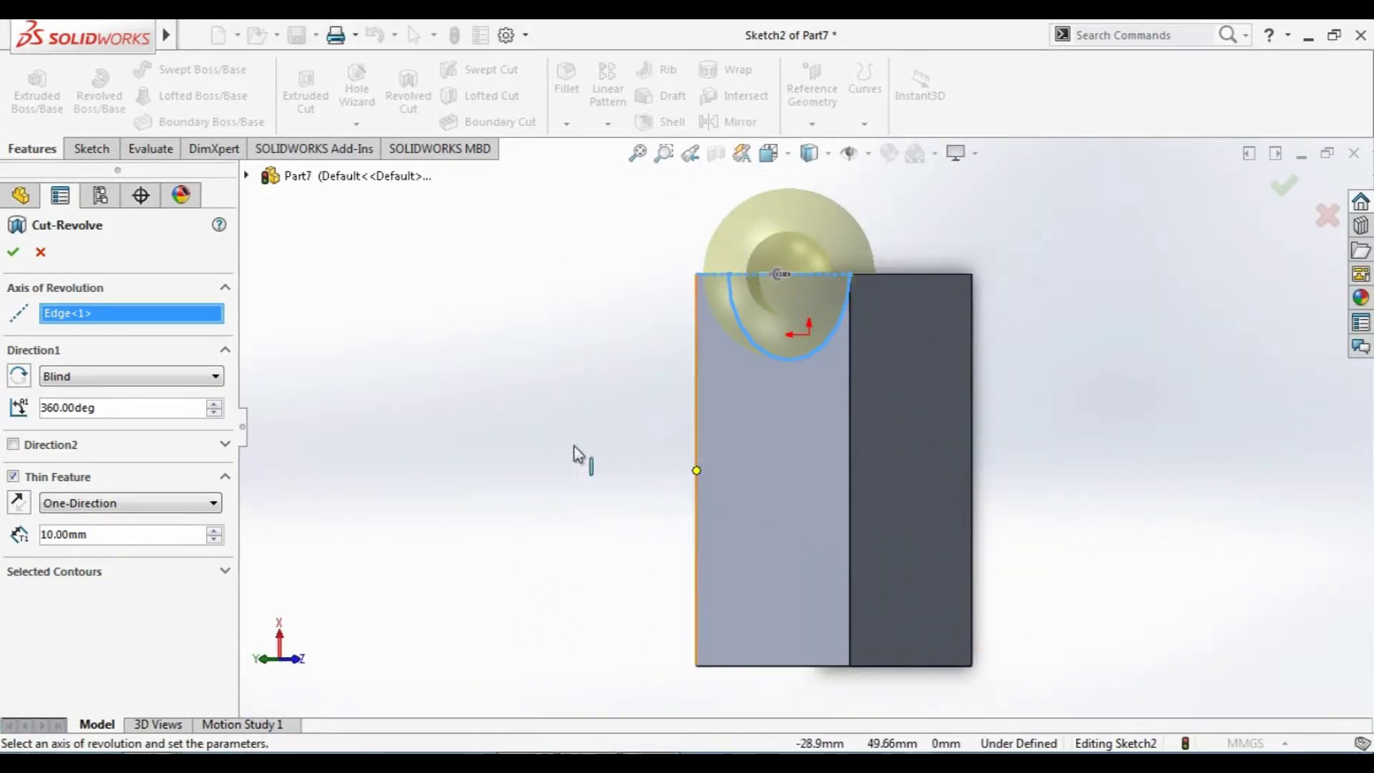
mouse_move(497, 523)
middle_down()
mouse_move(537, 546)
mouse_move(1064, 322)
mouse_move(1106, 457)
mouse_move(1101, 440)
middle_up()
click(16, 247)
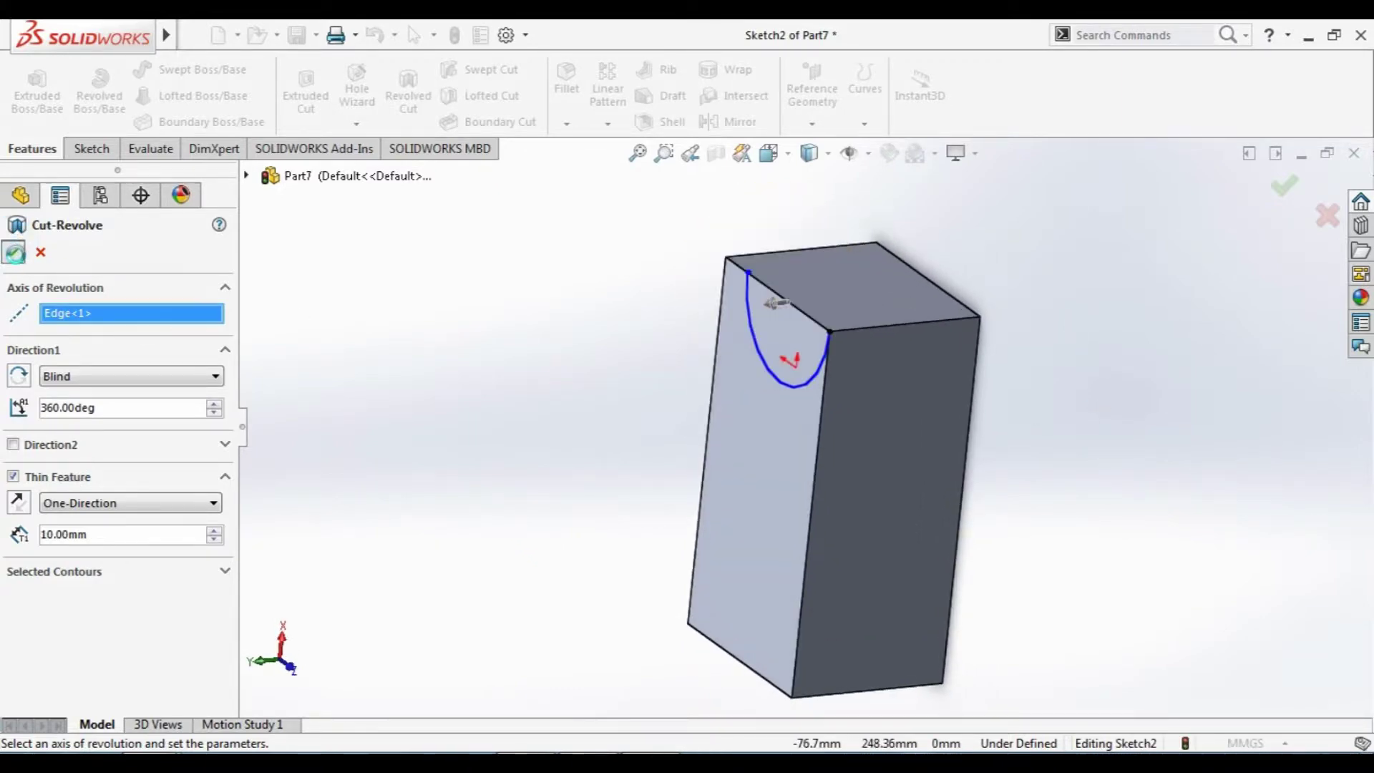
click(53, 71)
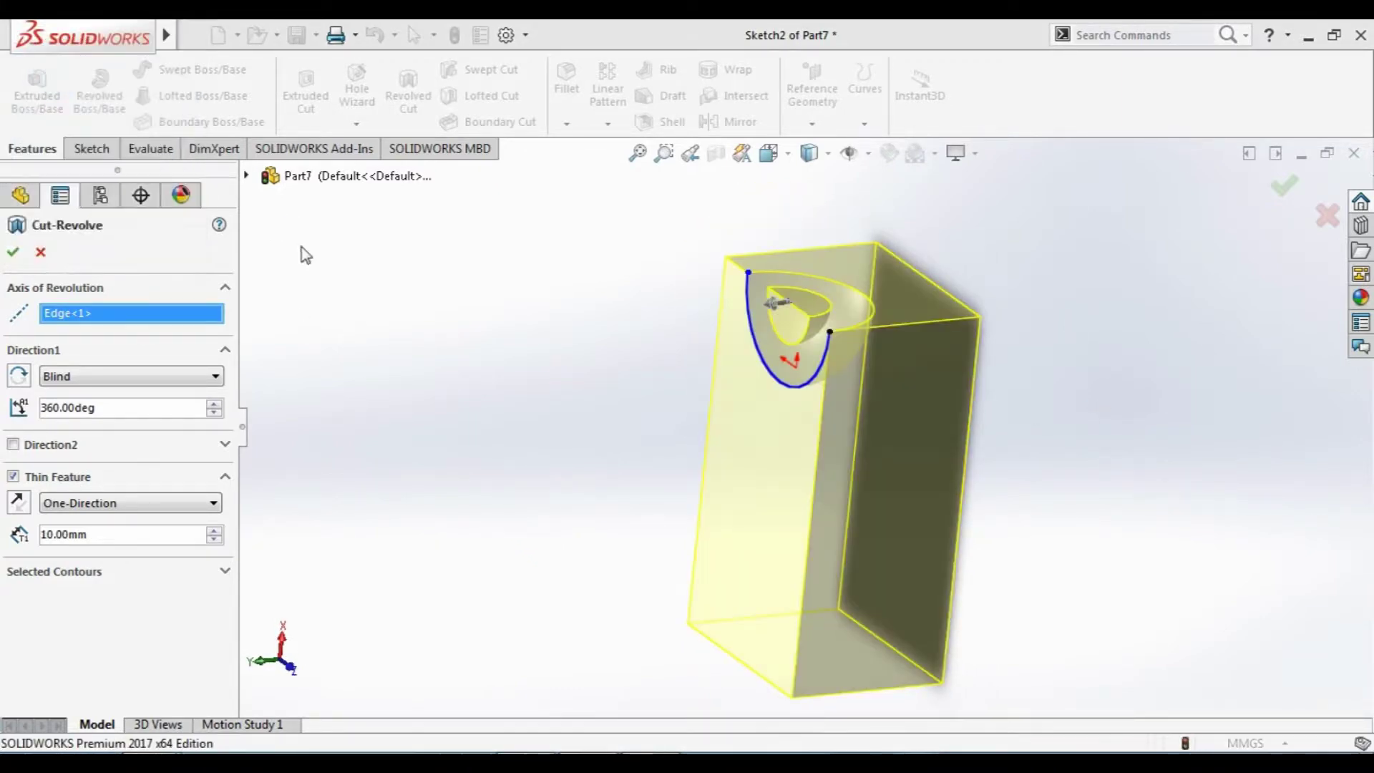
mouse_move(557, 458)
middle_down()
mouse_move(707, 570)
mouse_move(675, 509)
mouse_move(613, 463)
middle_up()
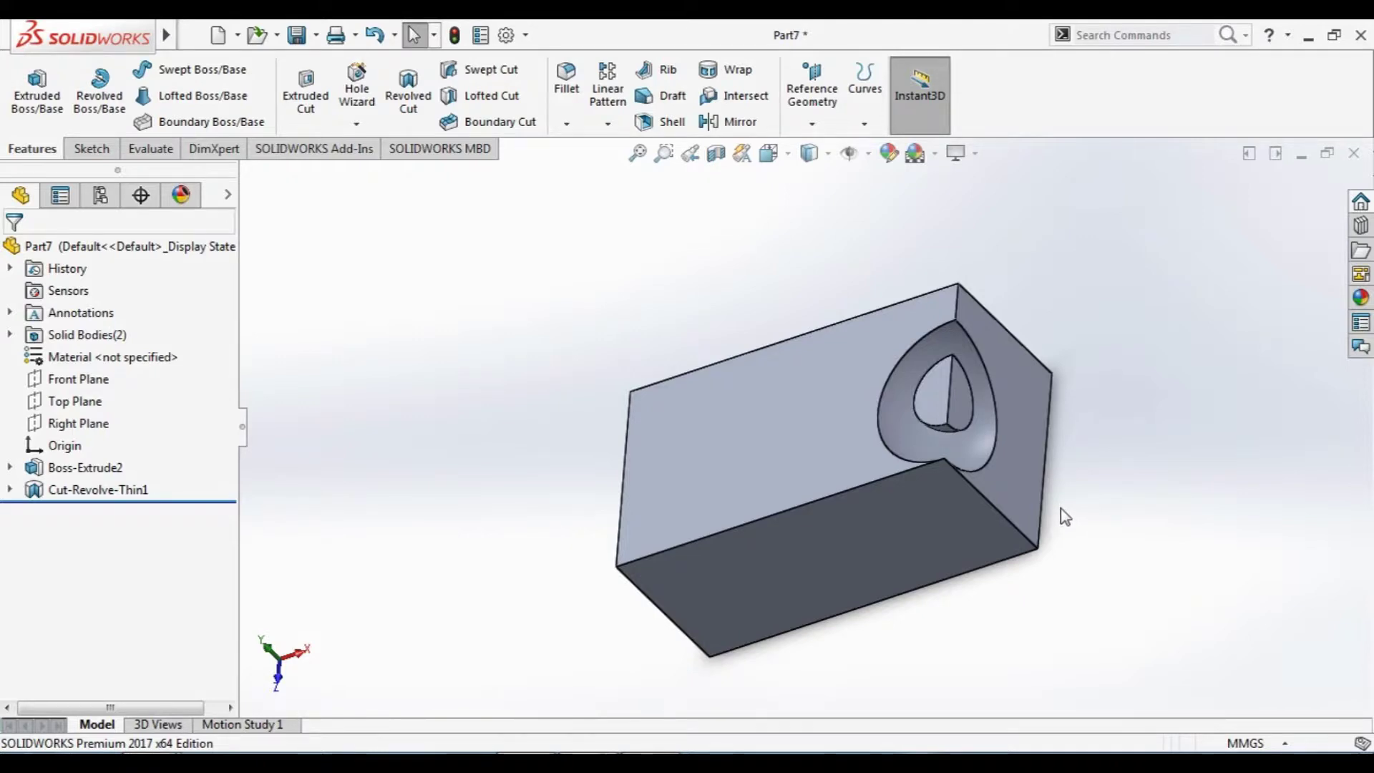
click(707, 430)
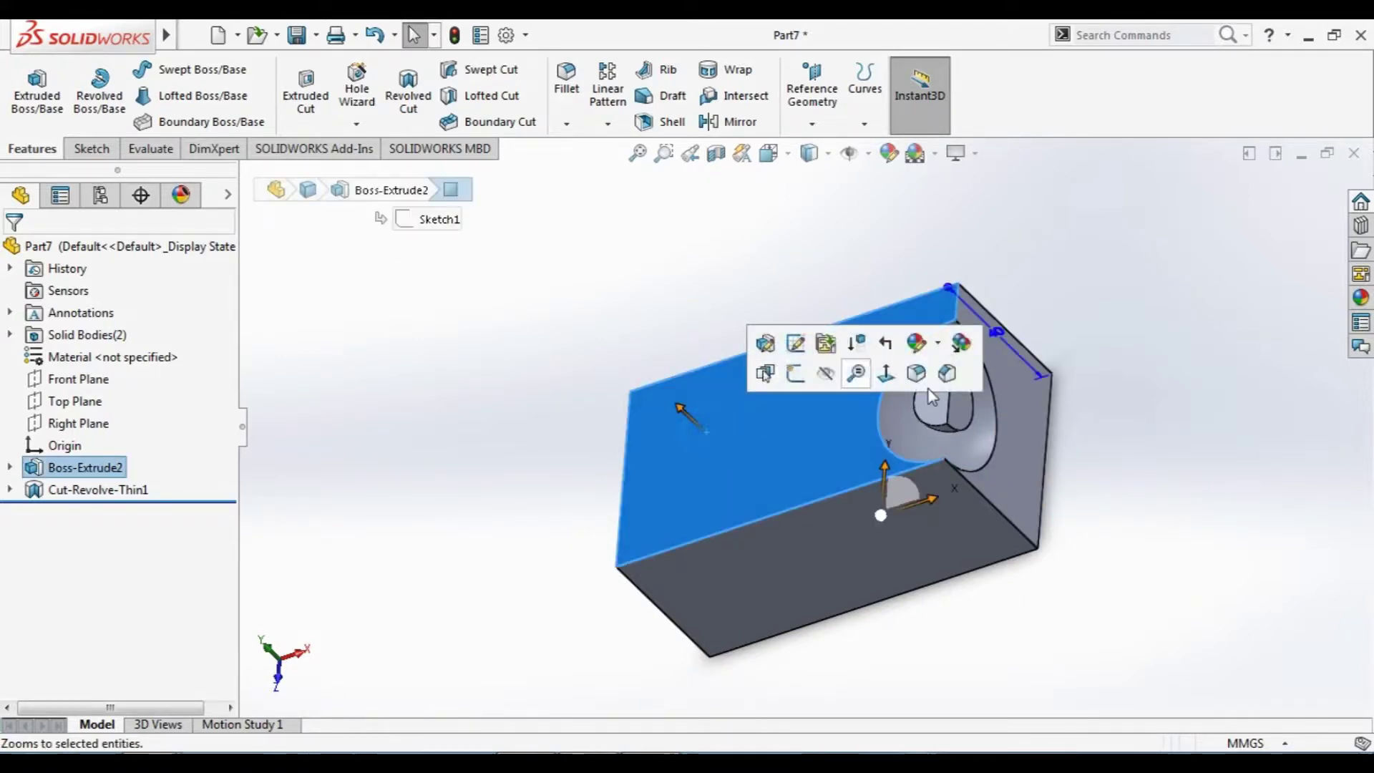
- View the top face and its pocket outline straight on, then select the front face
click(885, 373)
click(365, 336)
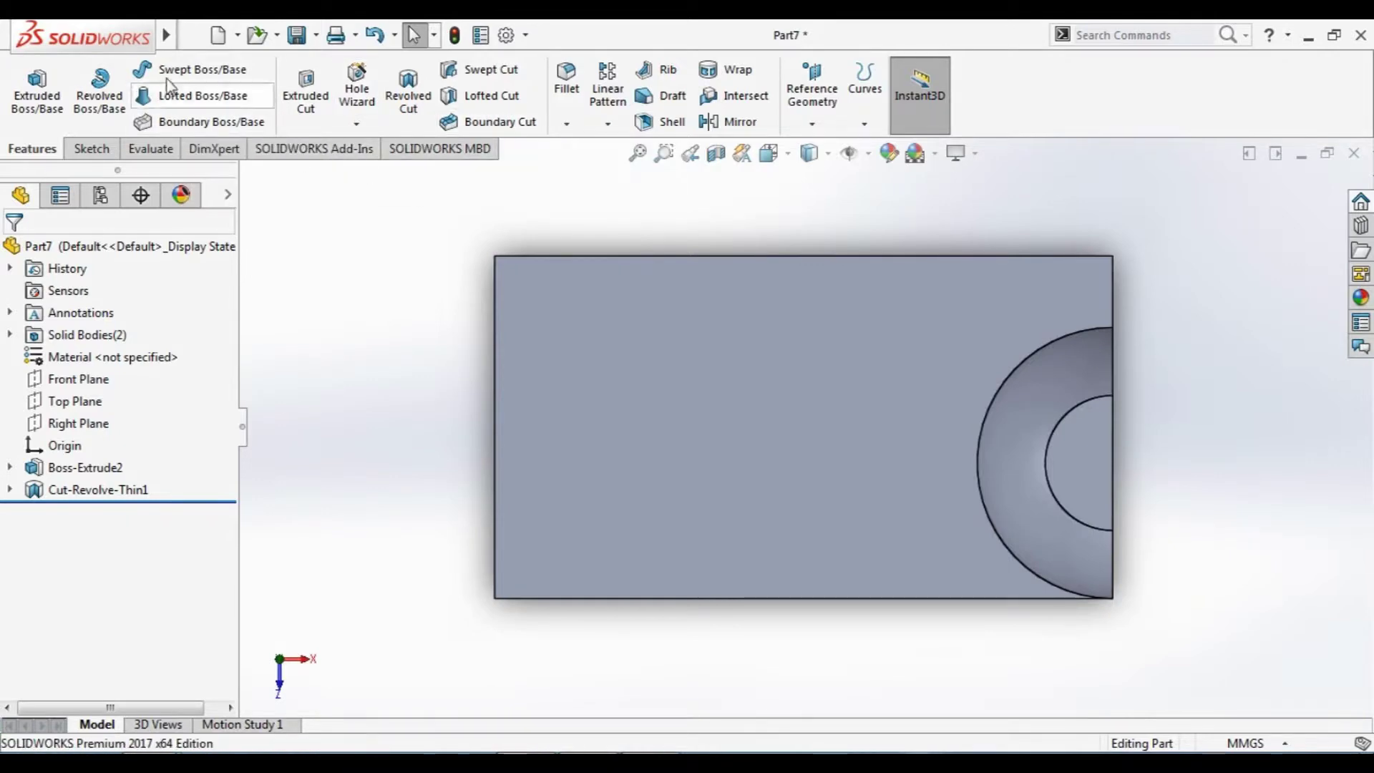
click(88, 152)
click(558, 432)
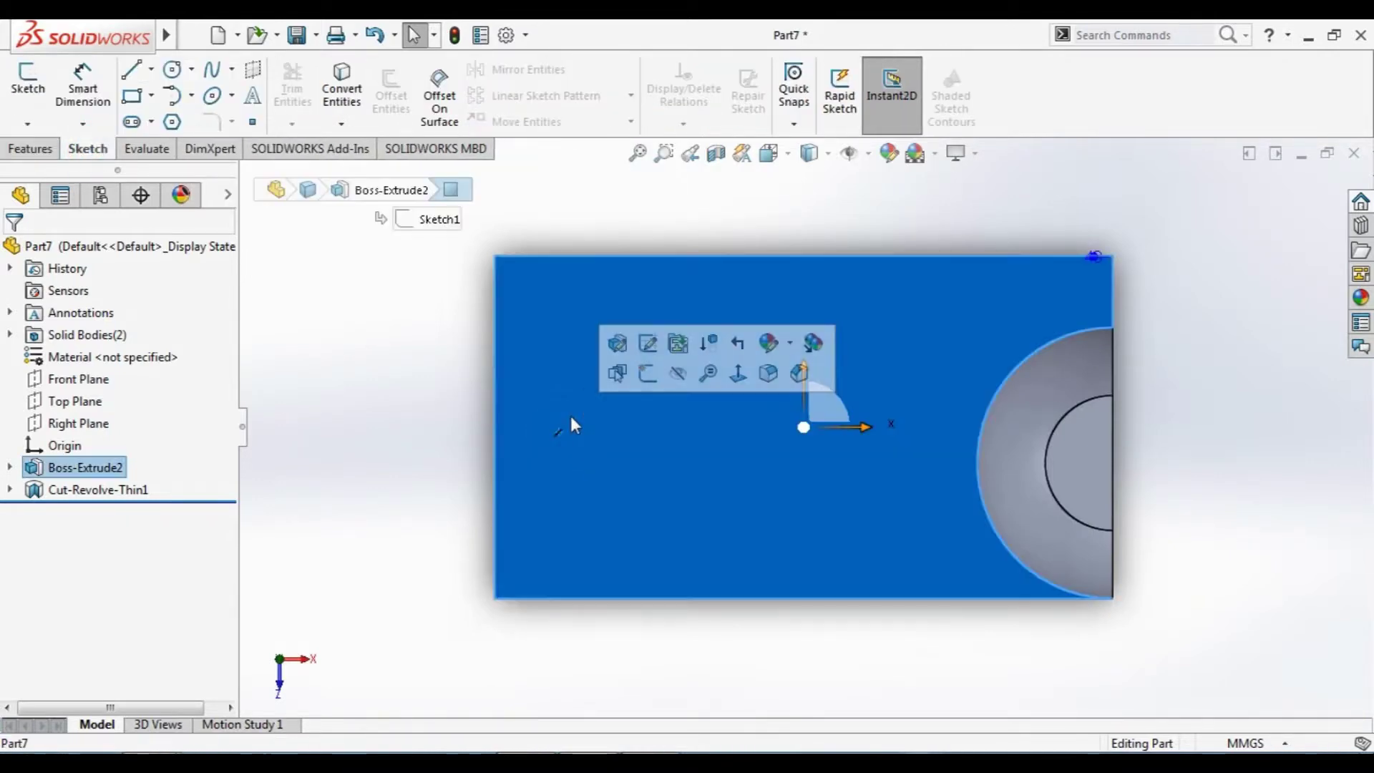
- On a new front-face sketch, draw a 3-point arc from the top edge to the left edge
click(647, 374)
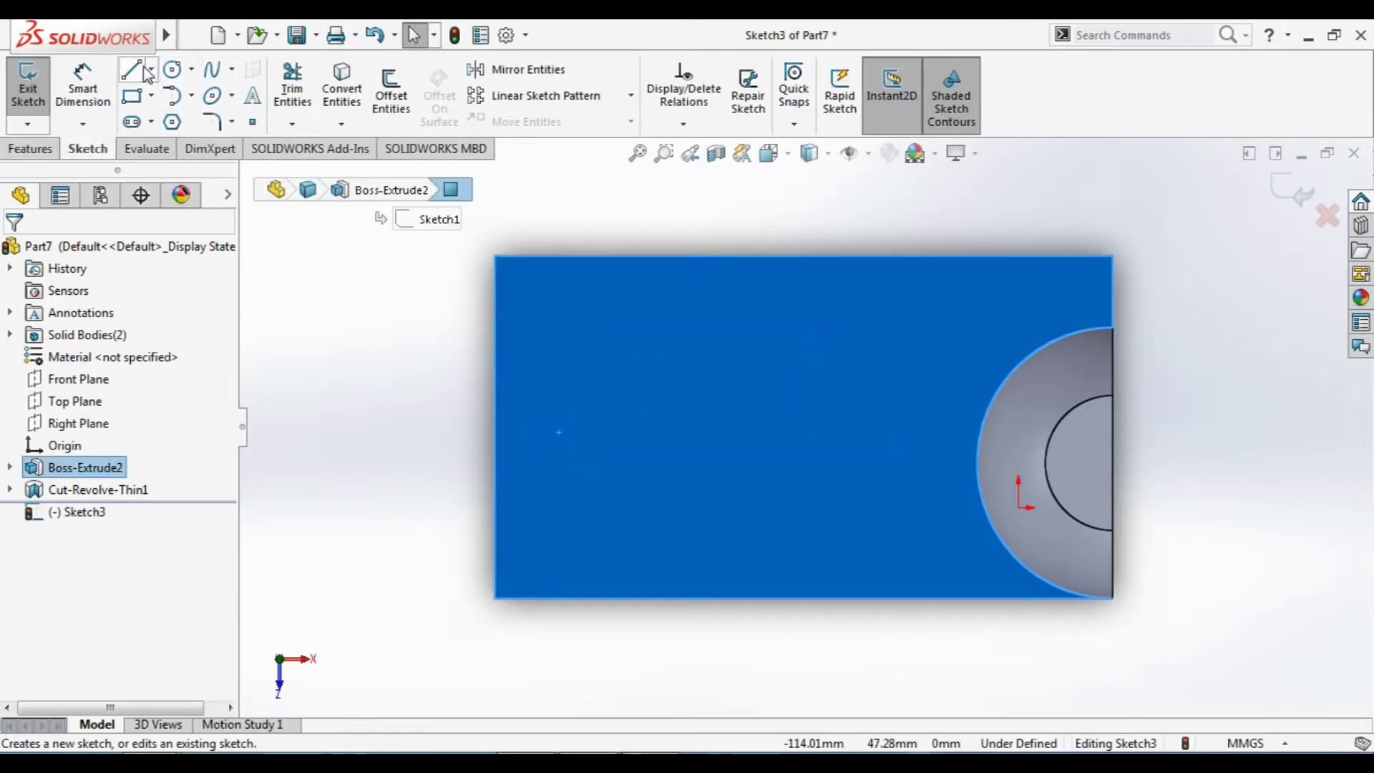
click(192, 96)
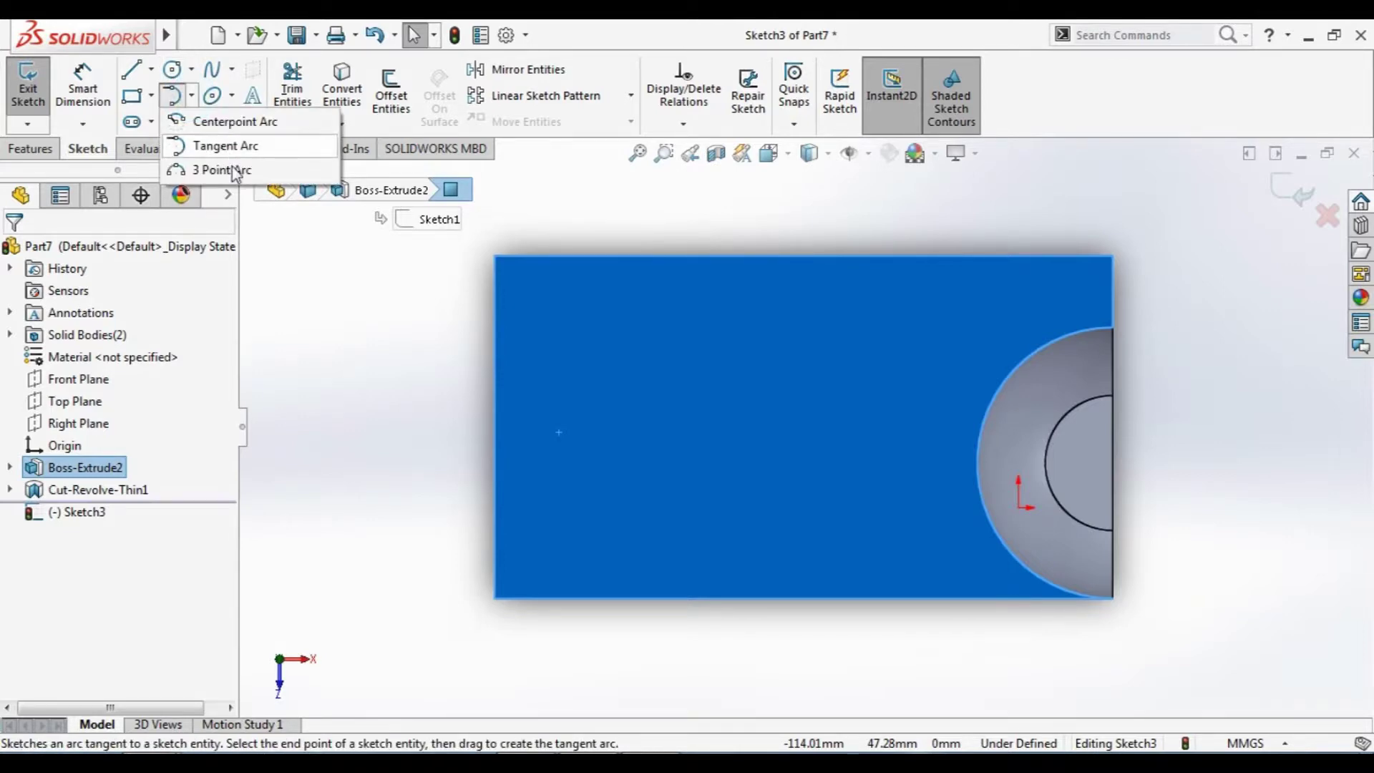
click(222, 171)
click(636, 256)
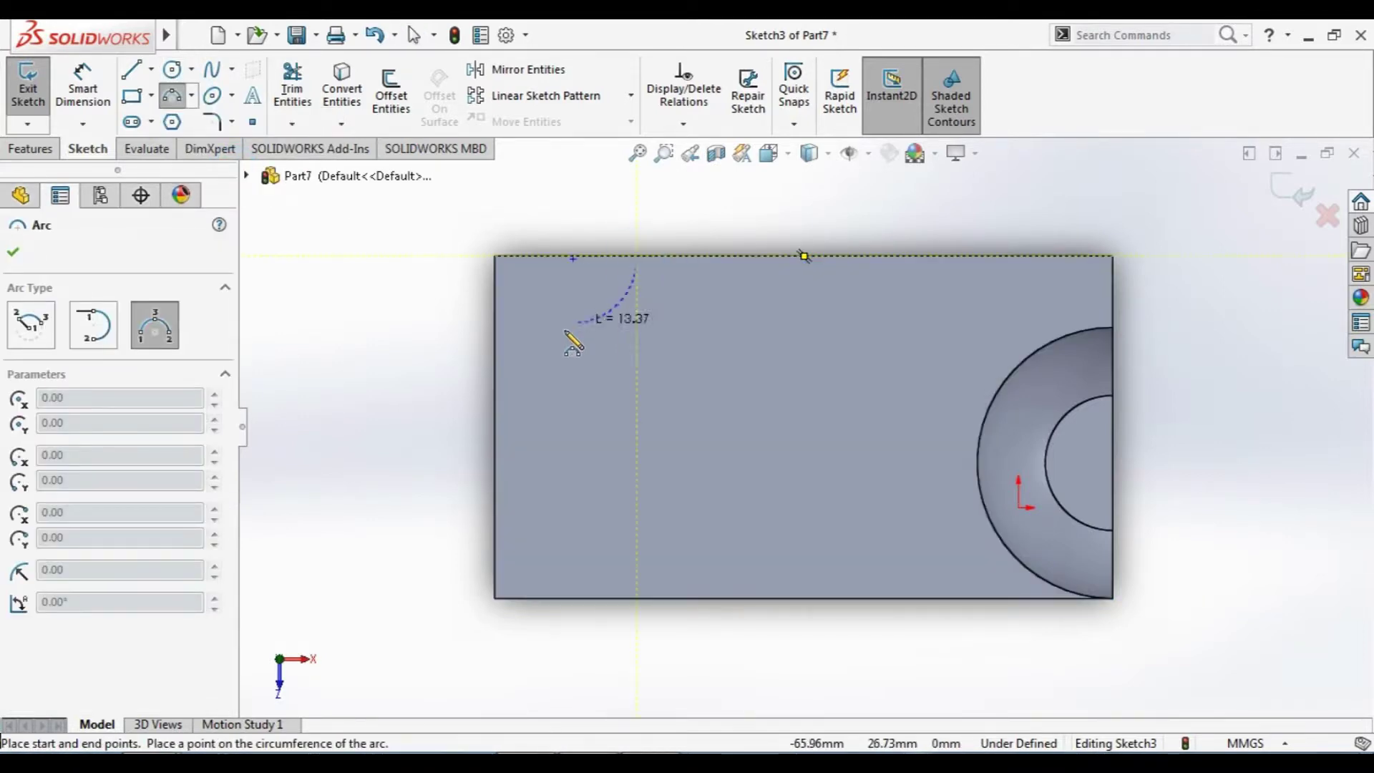
click(496, 362)
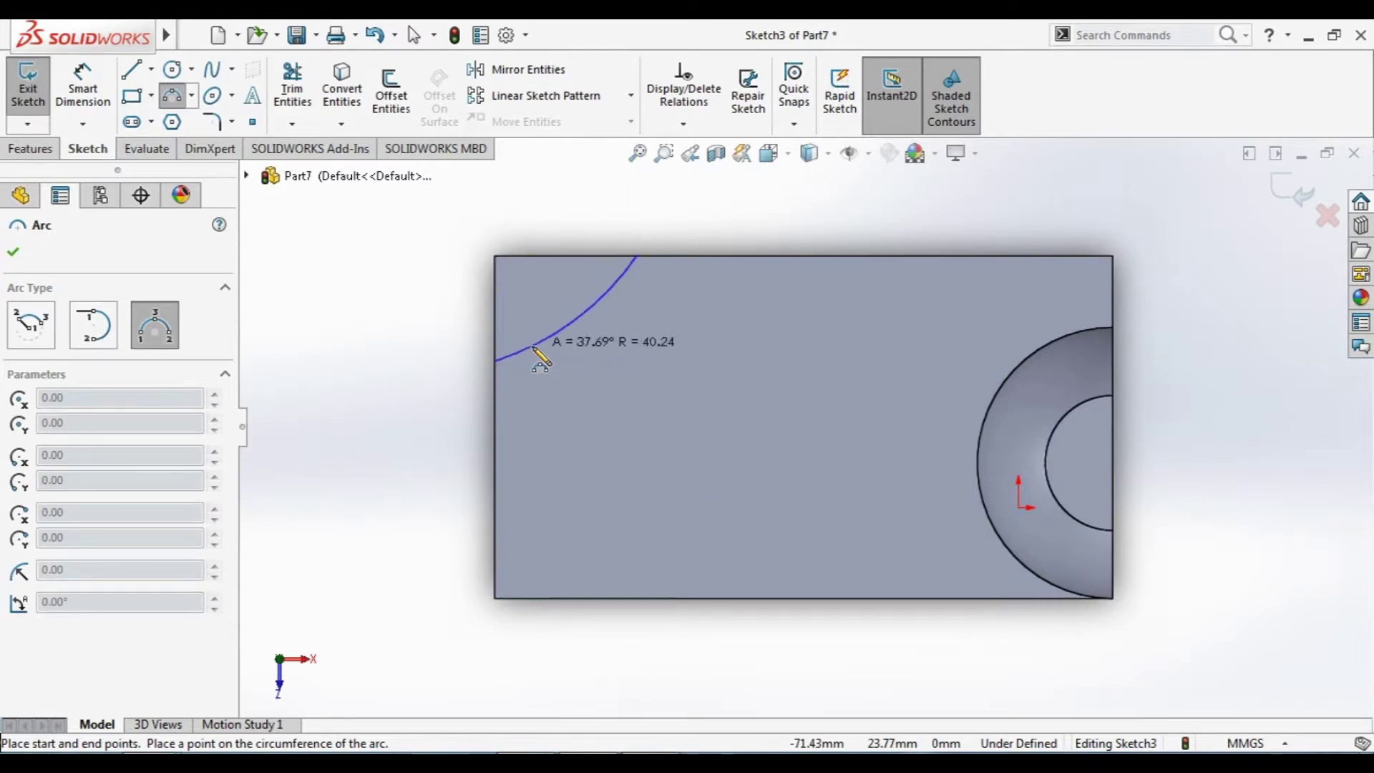
click(528, 348)
click(13, 251)
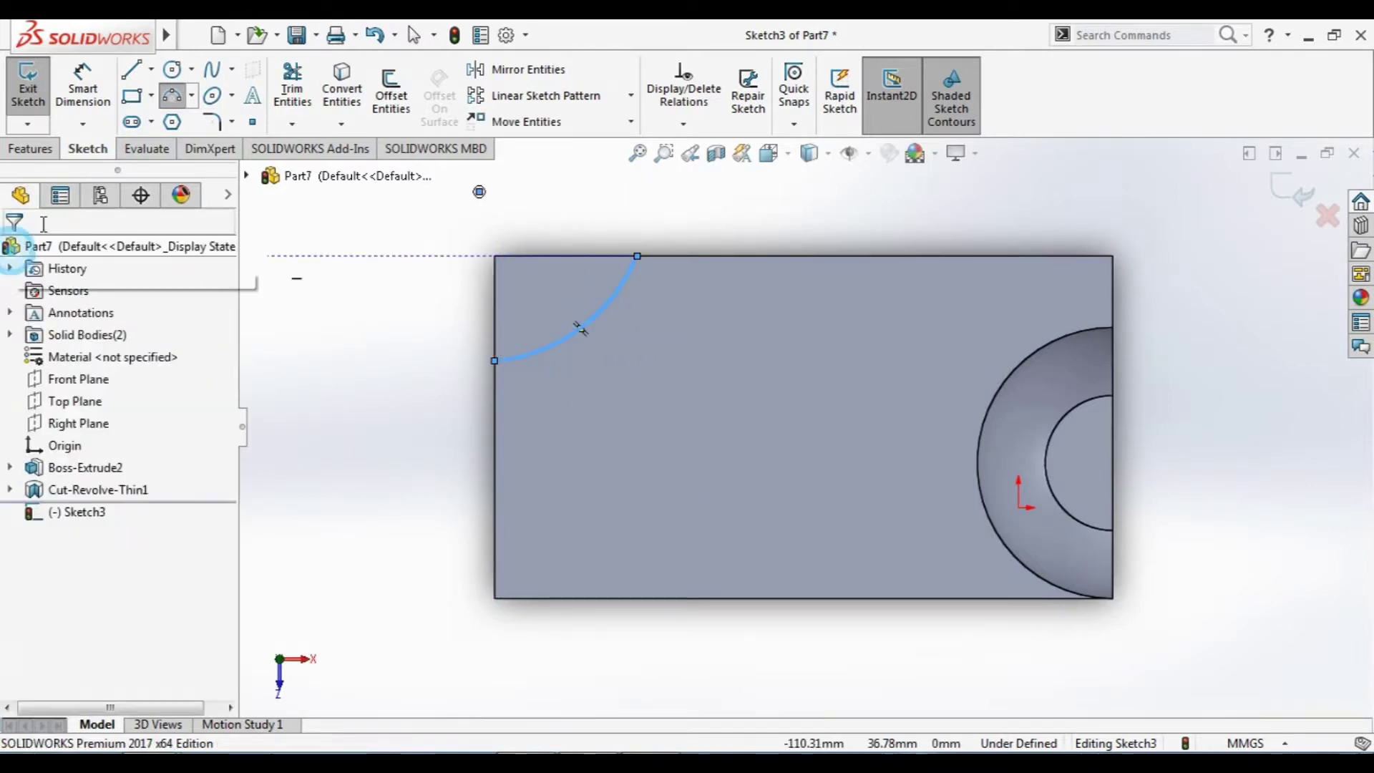
click(30, 149)
click(407, 93)
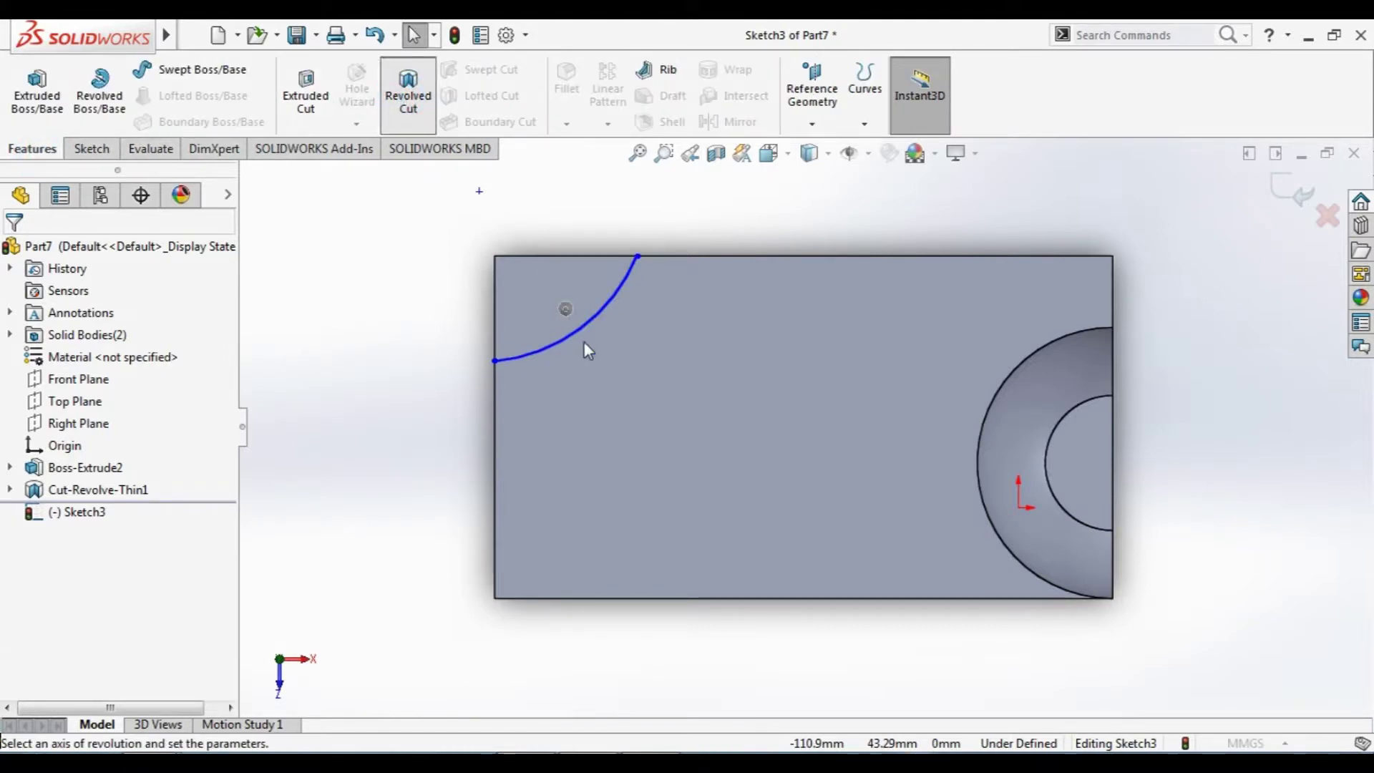
click(496, 305)
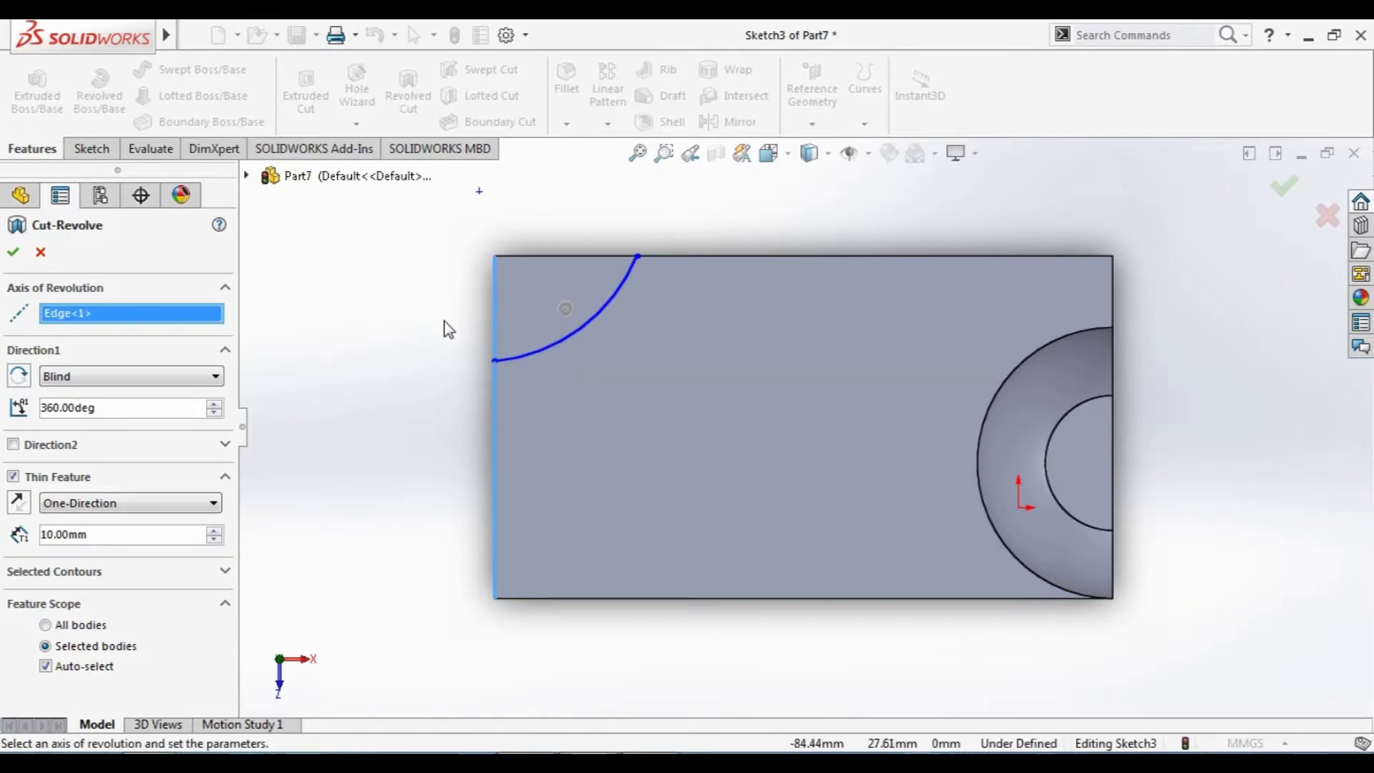
double_click(123, 407)
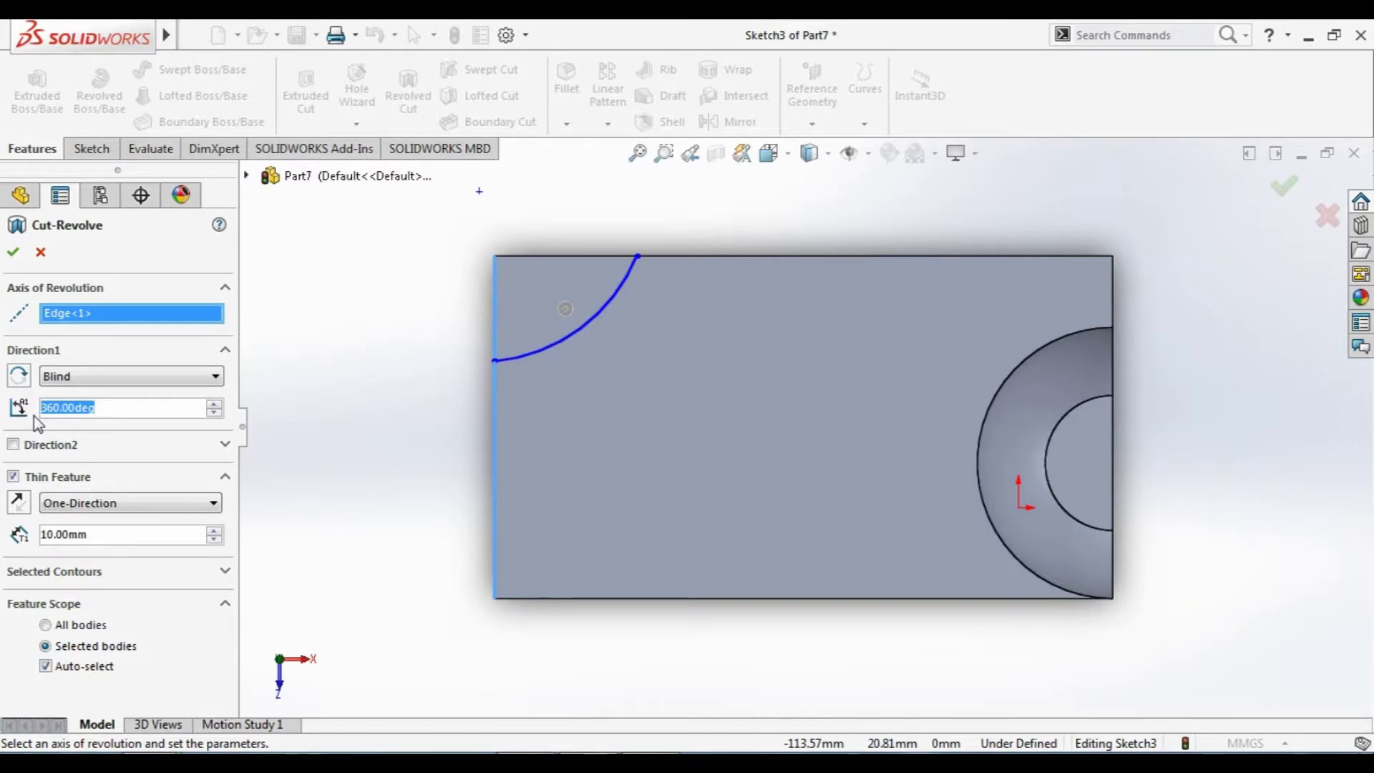
text(180)
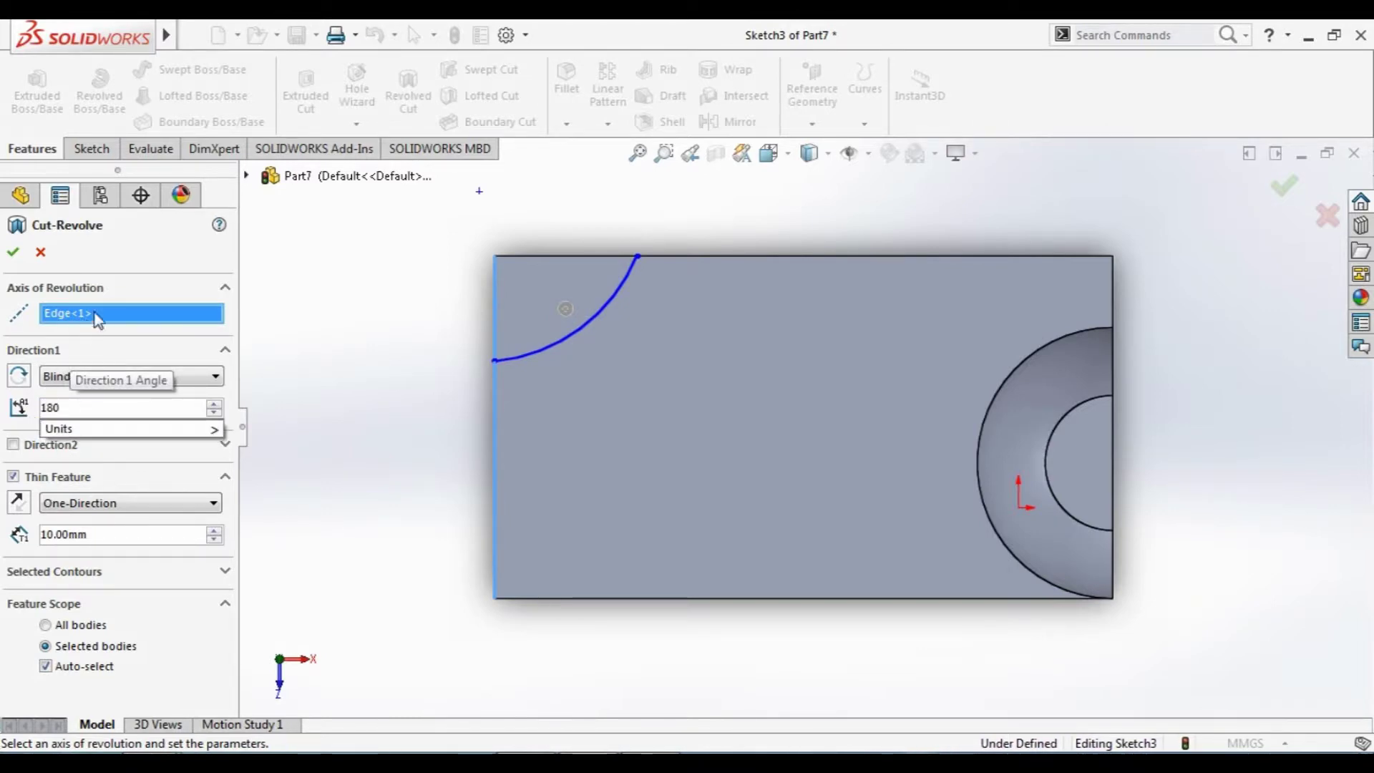
click(144, 258)
middle_drag(337, 298, 383, 307)
click(13, 251)
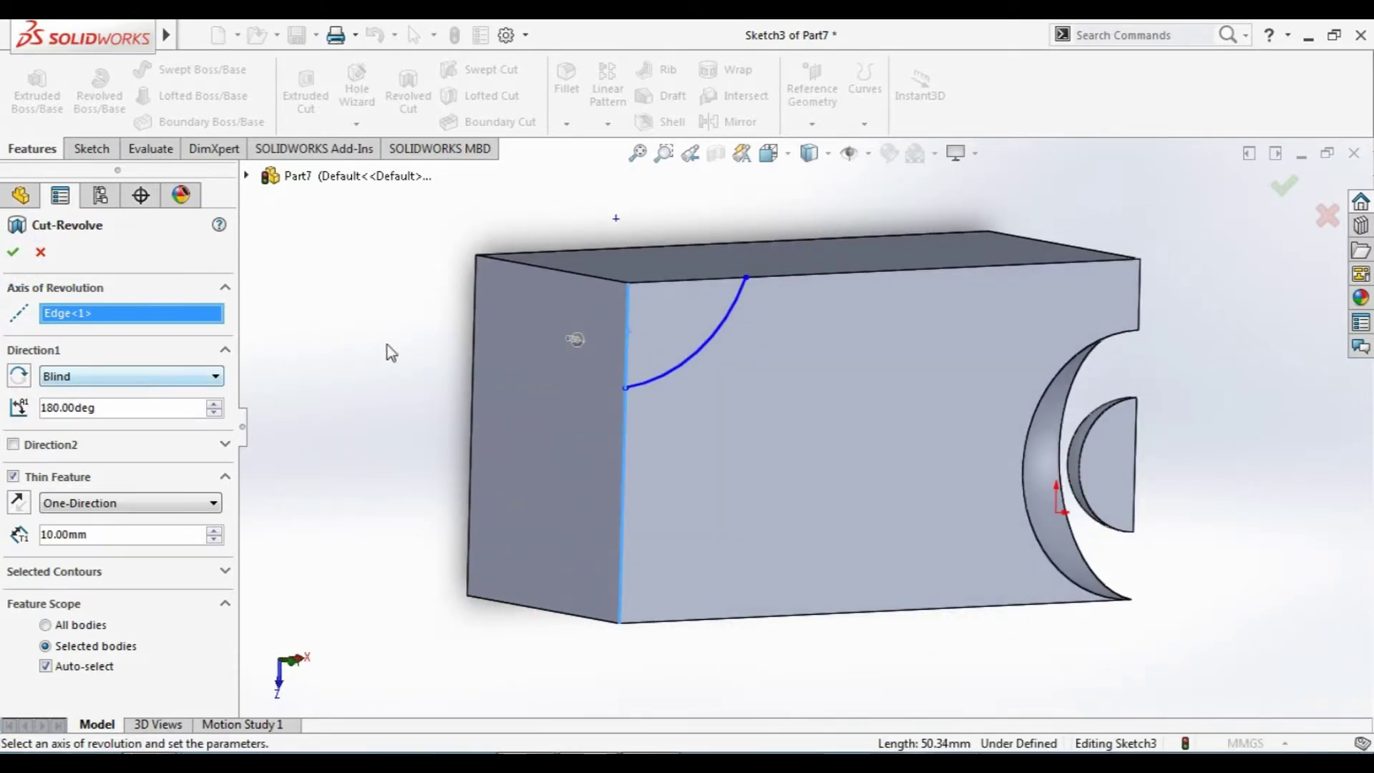
click(41, 251)
click(95, 512)
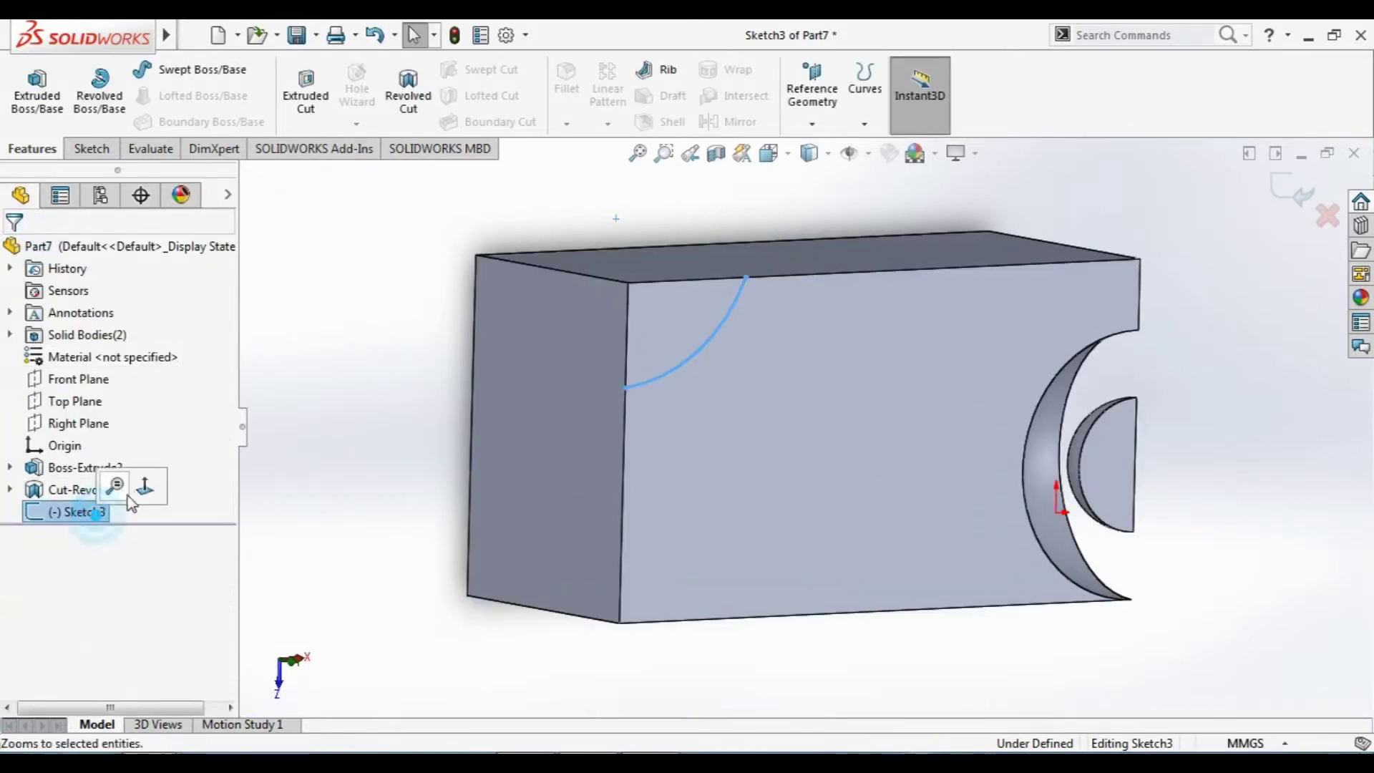
- View Sketch3 Normal To and return to the sketching tools
click(145, 487)
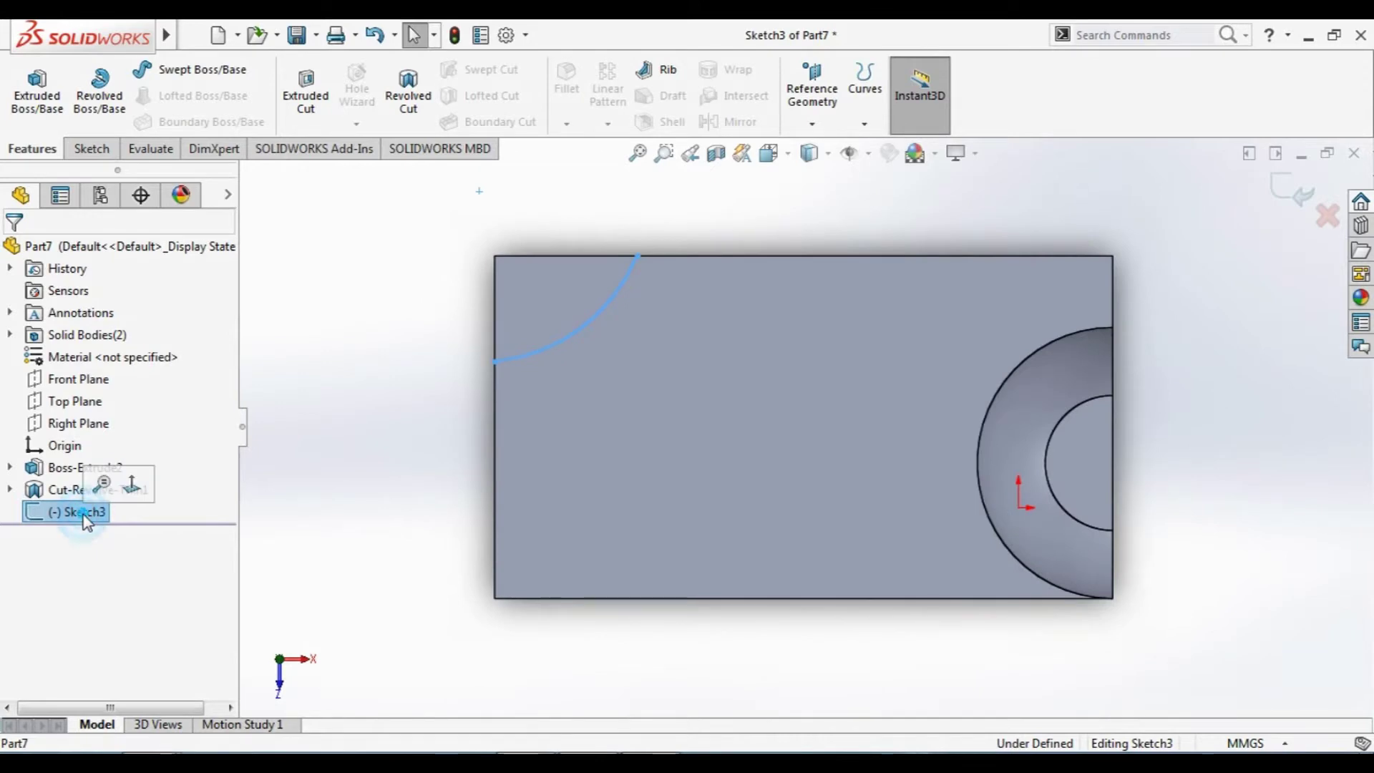
click(260, 291)
click(90, 148)
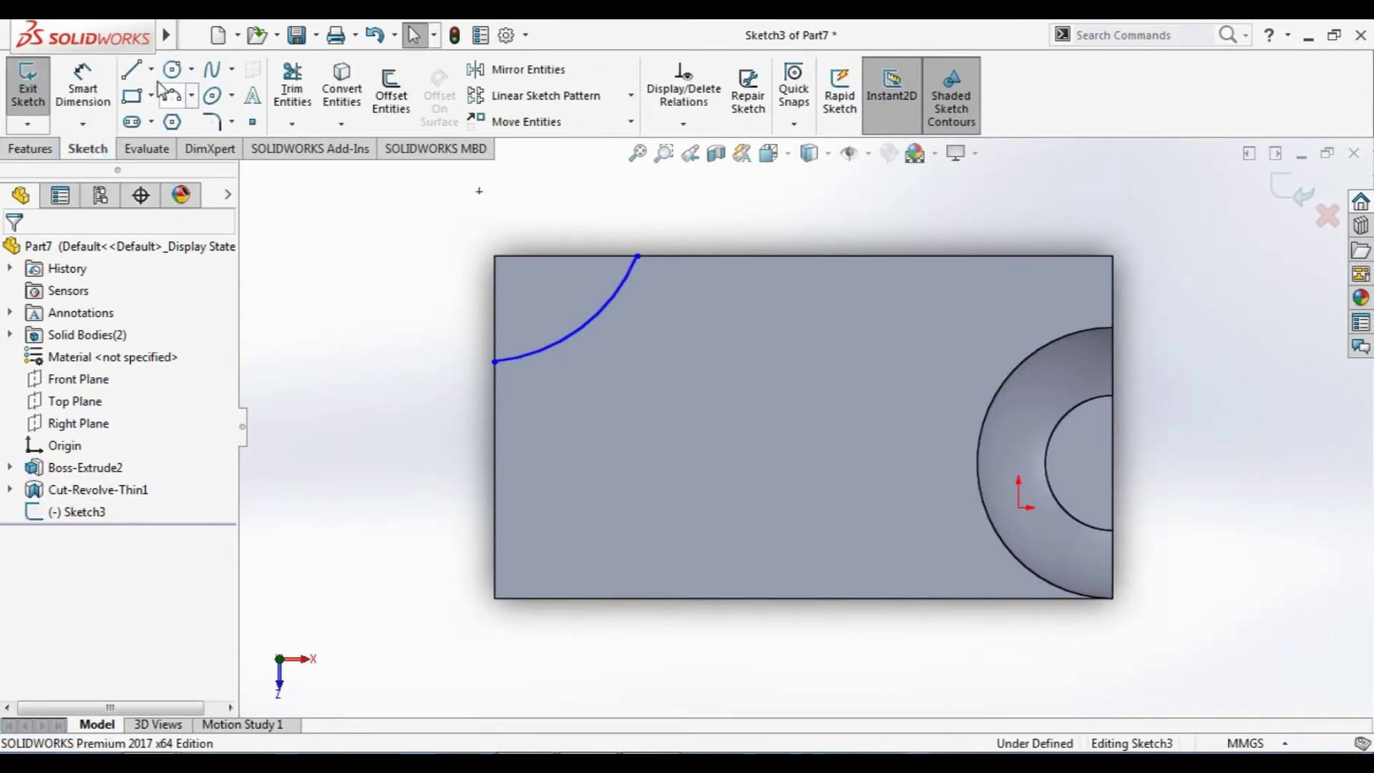
- Draw lines along the left and top edges to the arc ends, then select Sketch3
click(135, 69)
click(494, 360)
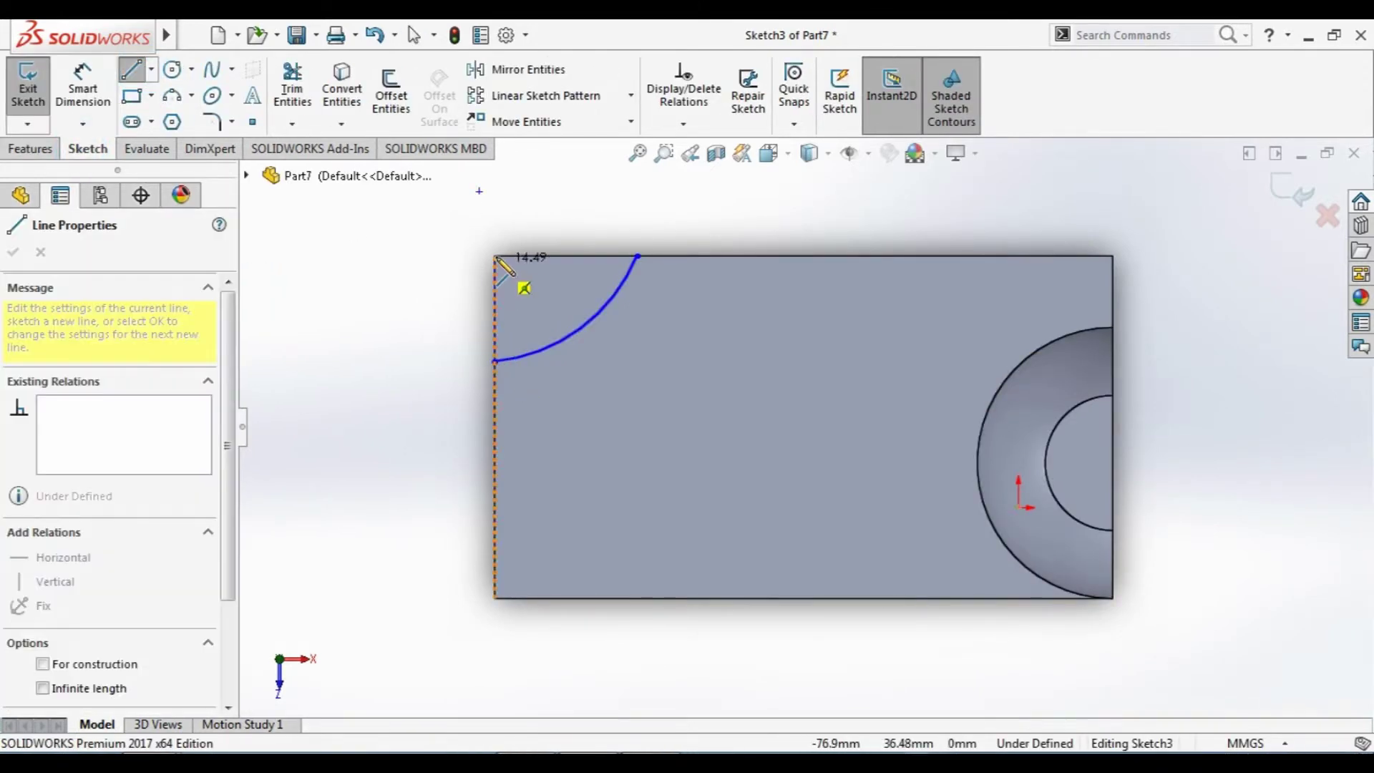
click(494, 256)
click(637, 256)
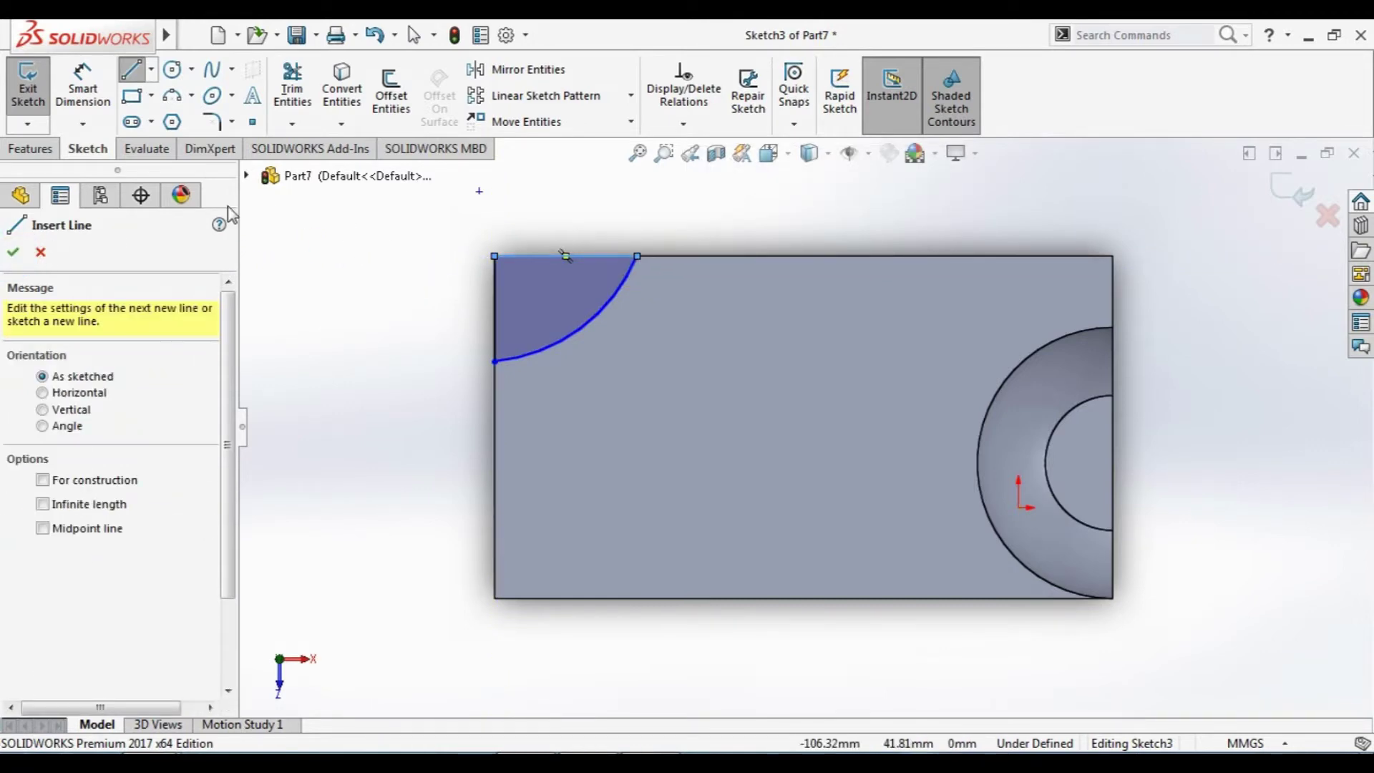
click(13, 251)
click(100, 510)
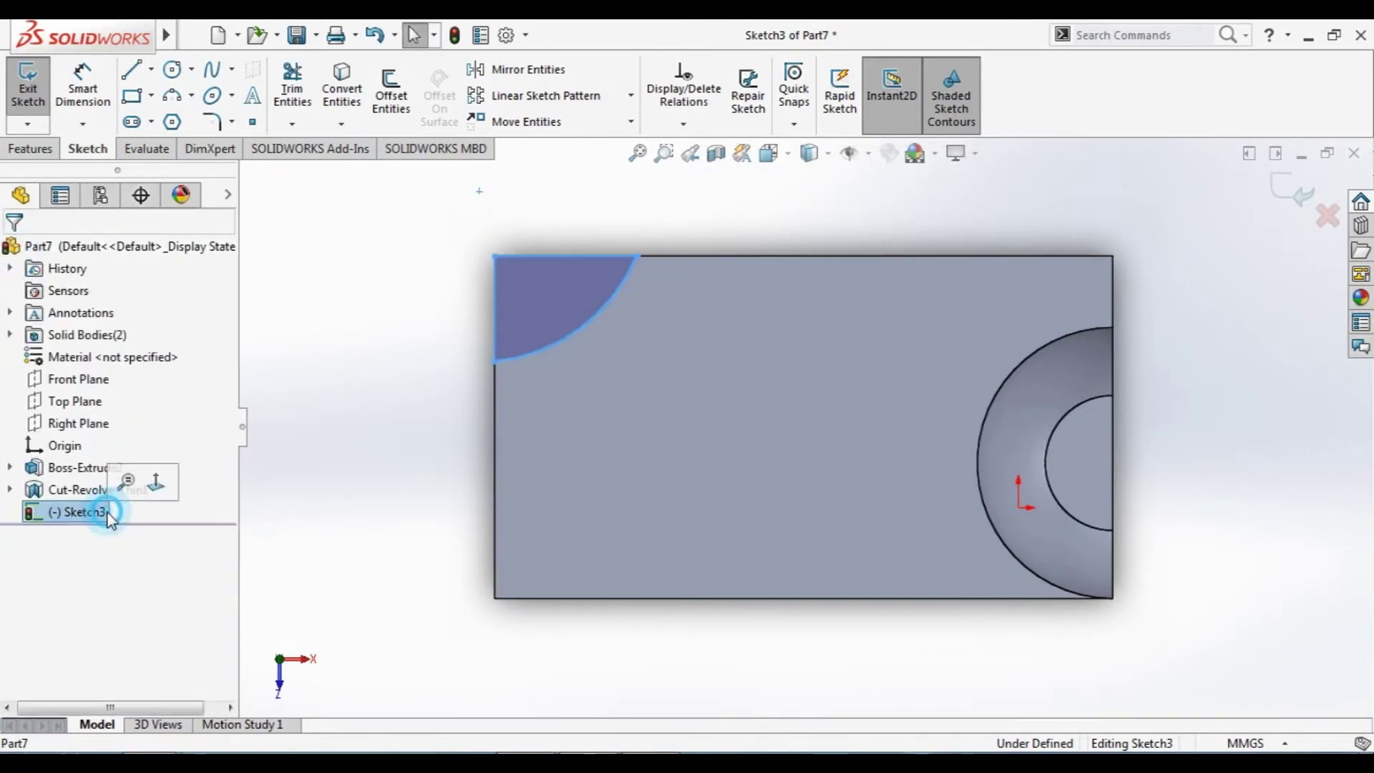
click(50, 147)
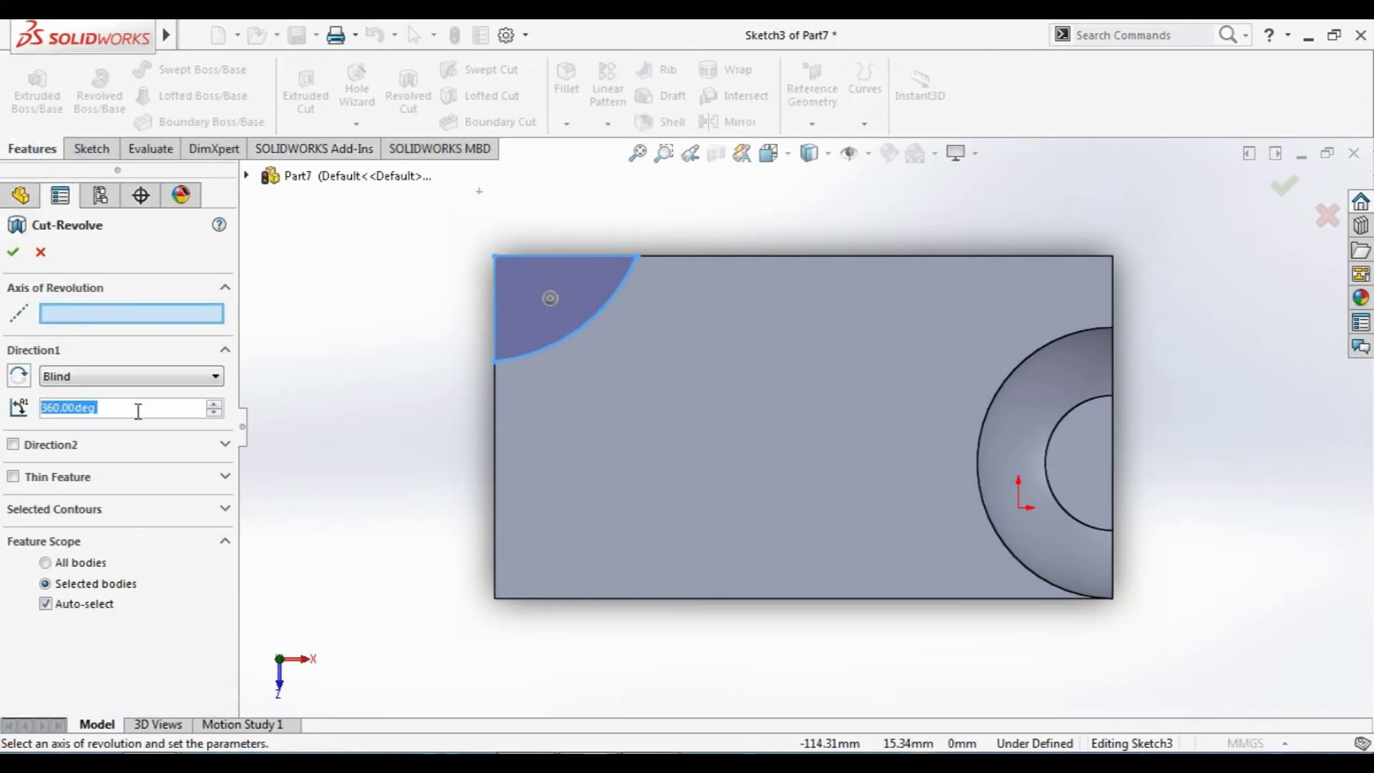
- Revolve-cut Sketch3 180° about the vertical corner edge, reversed so it cuts into the block
text(180)
key(Return)
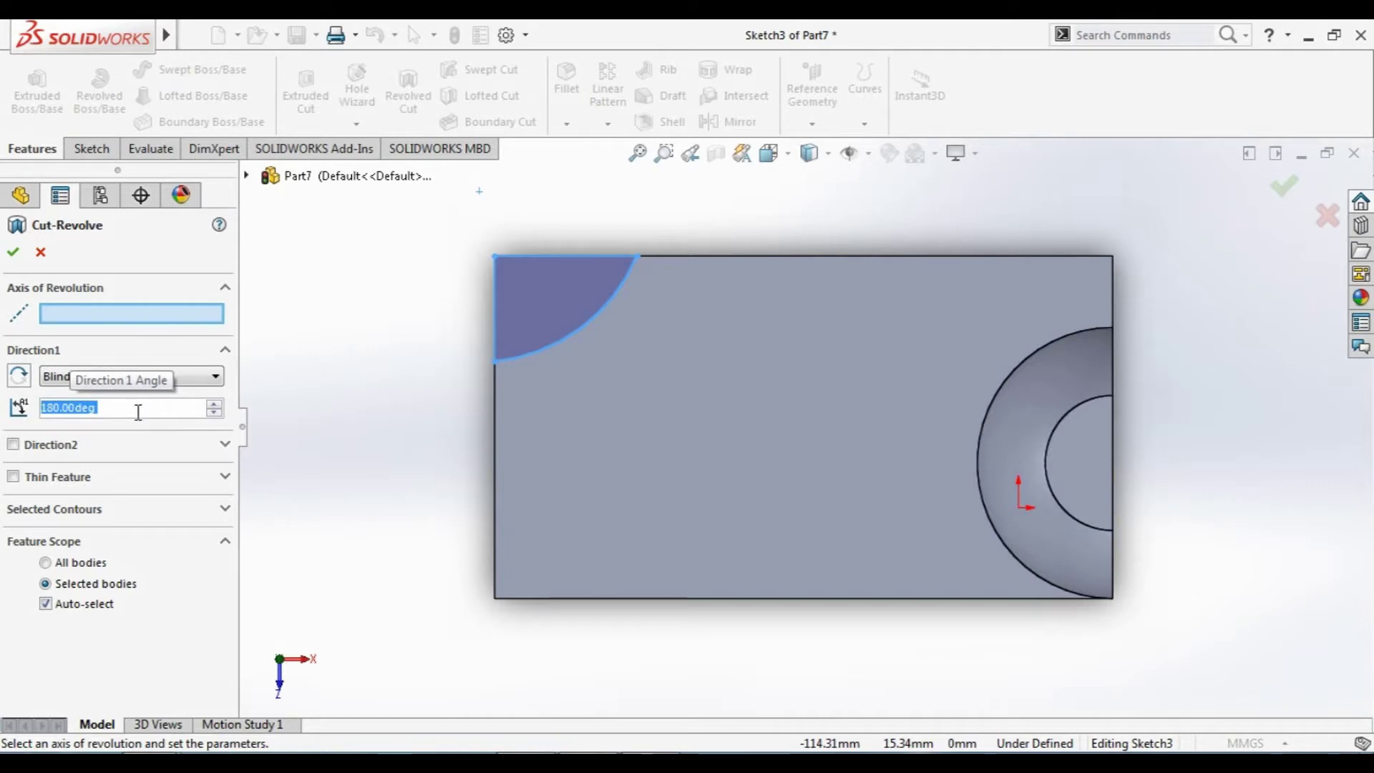
middle_drag(345, 371, 384, 380)
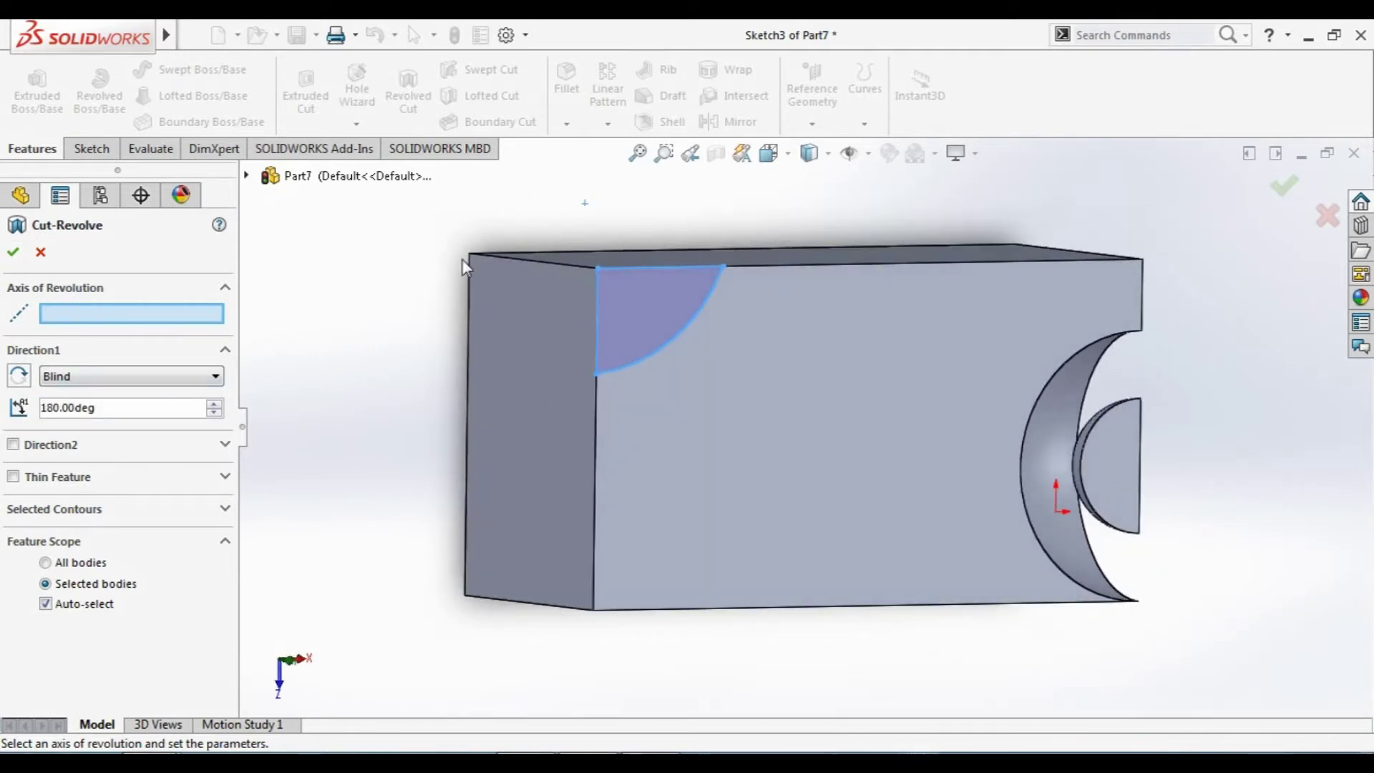
click(597, 419)
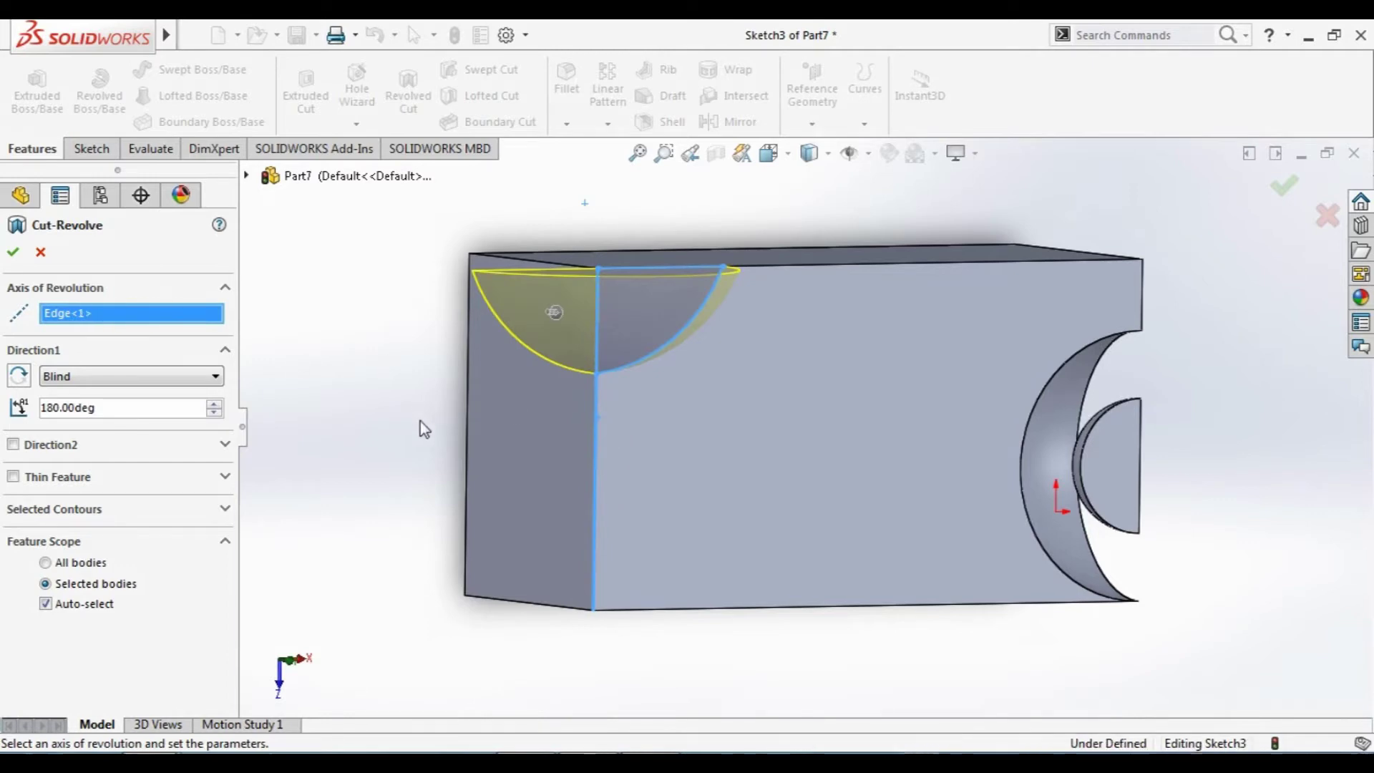
middle_drag(420, 417, 435, 499)
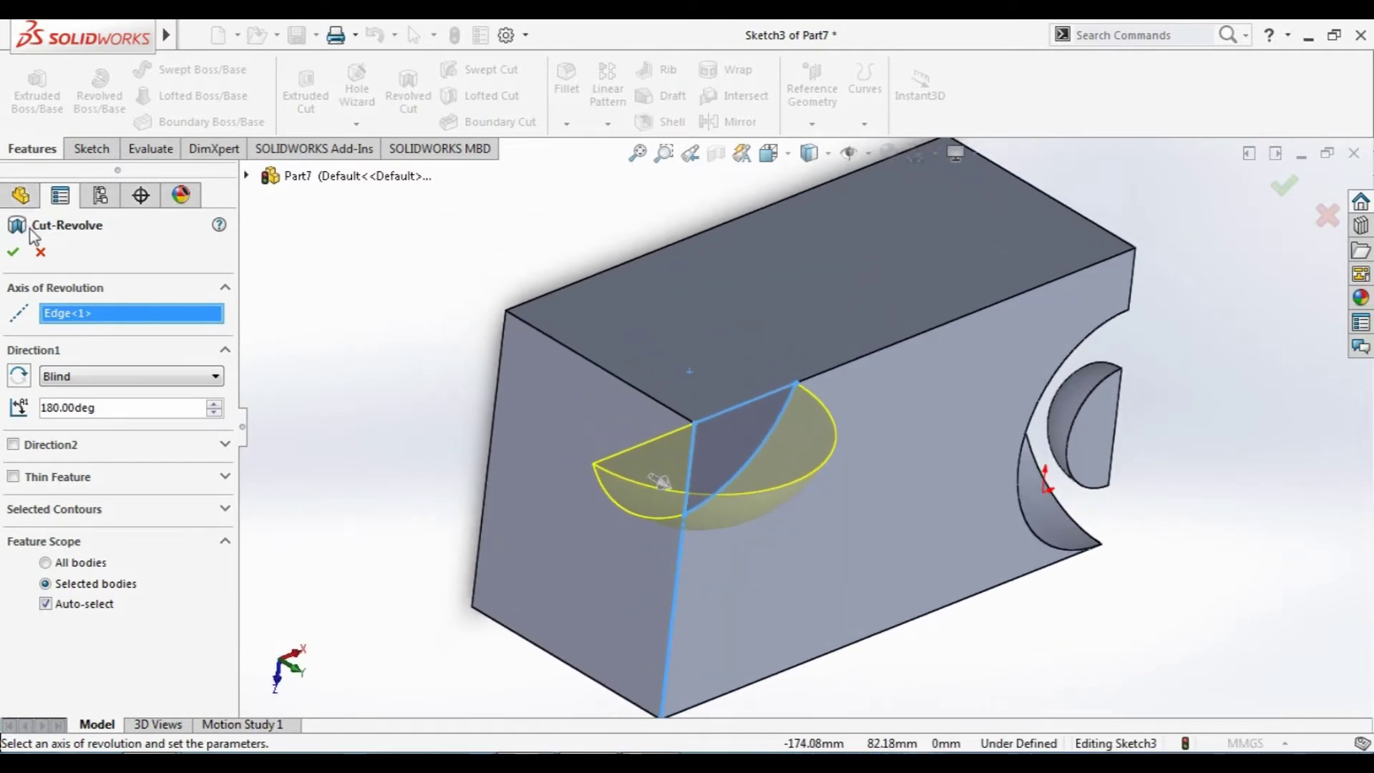
click(19, 375)
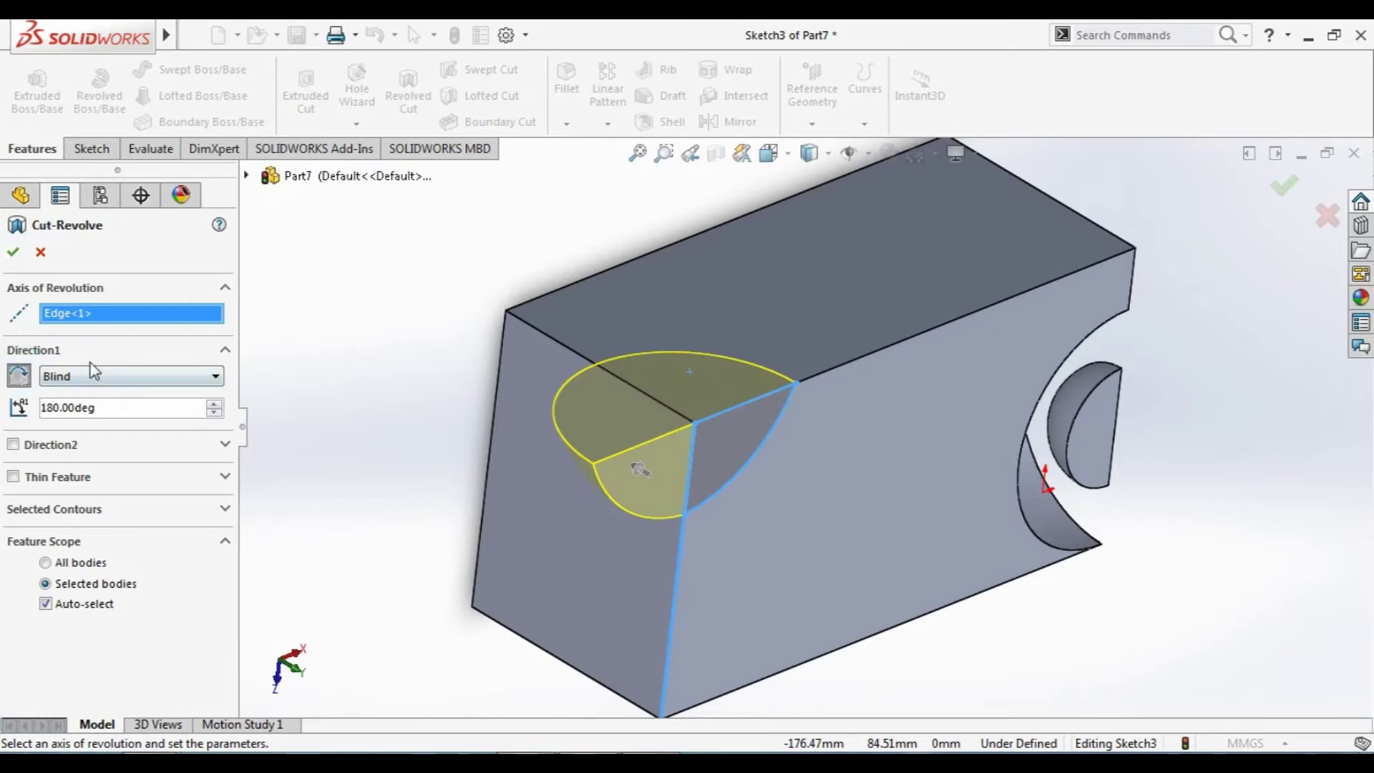
click(19, 251)
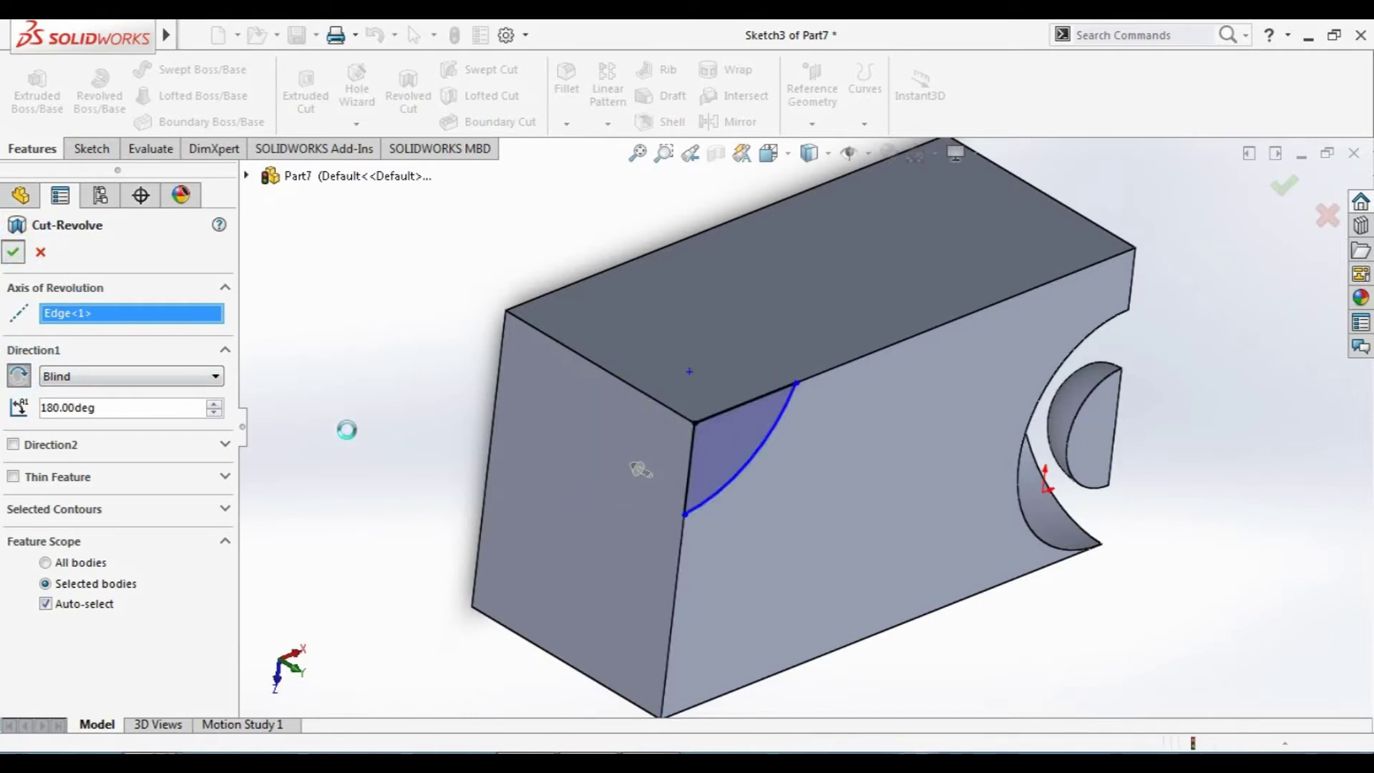
click(374, 445)
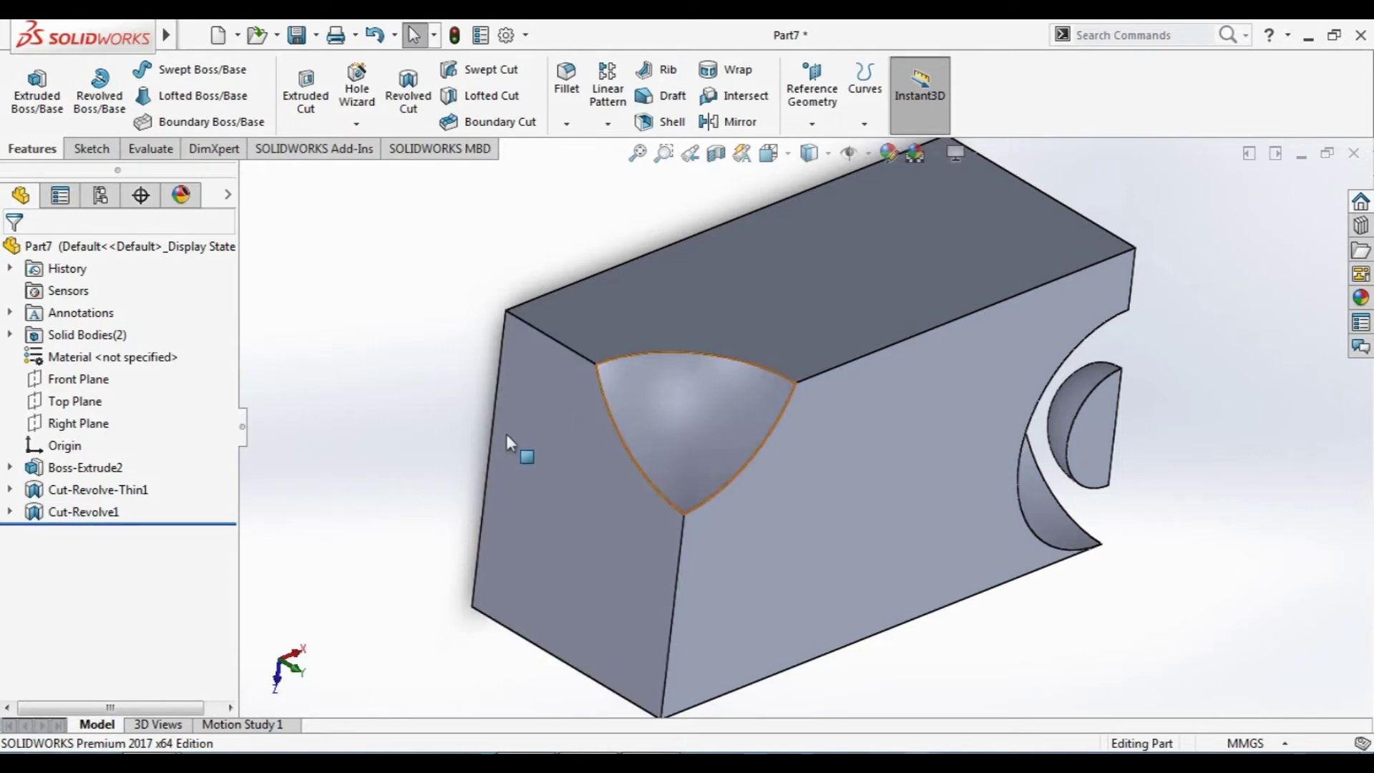
key(space)
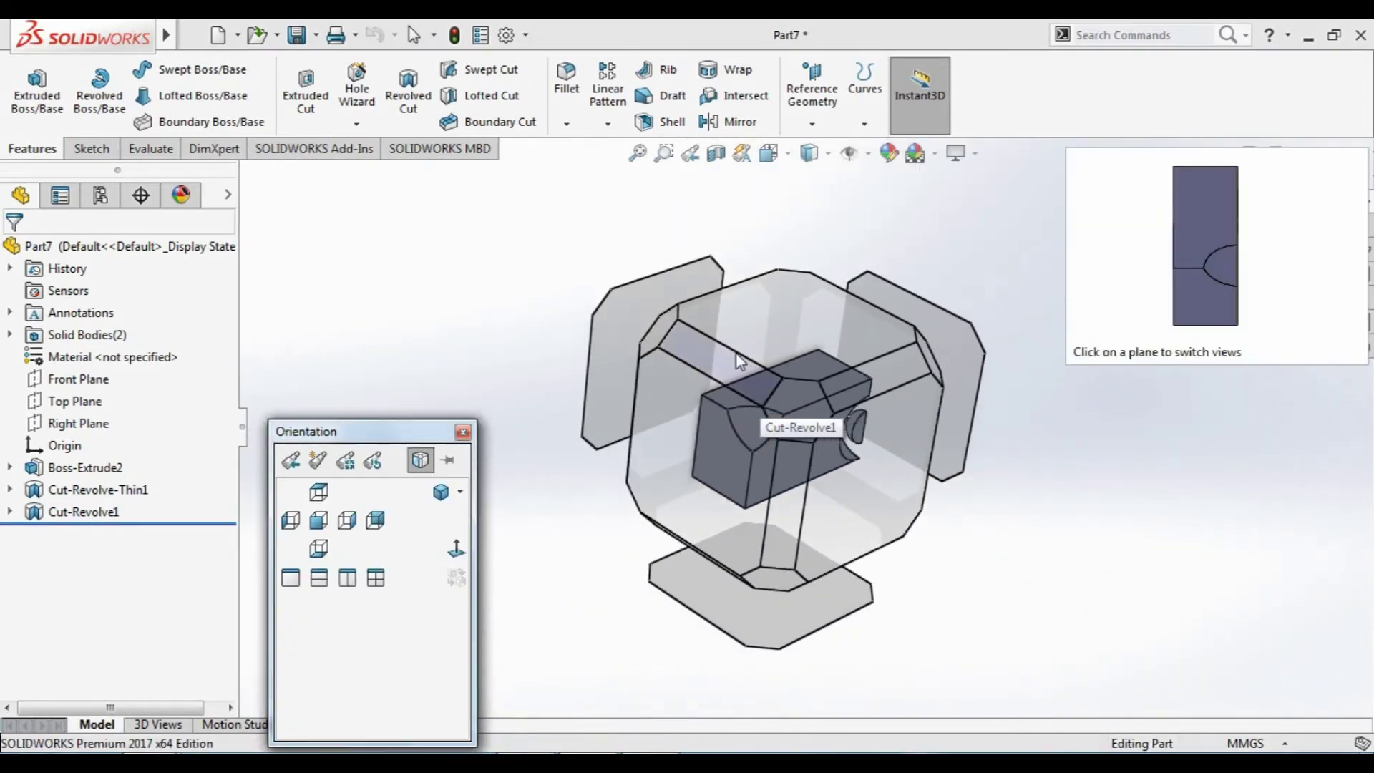
click(810, 332)
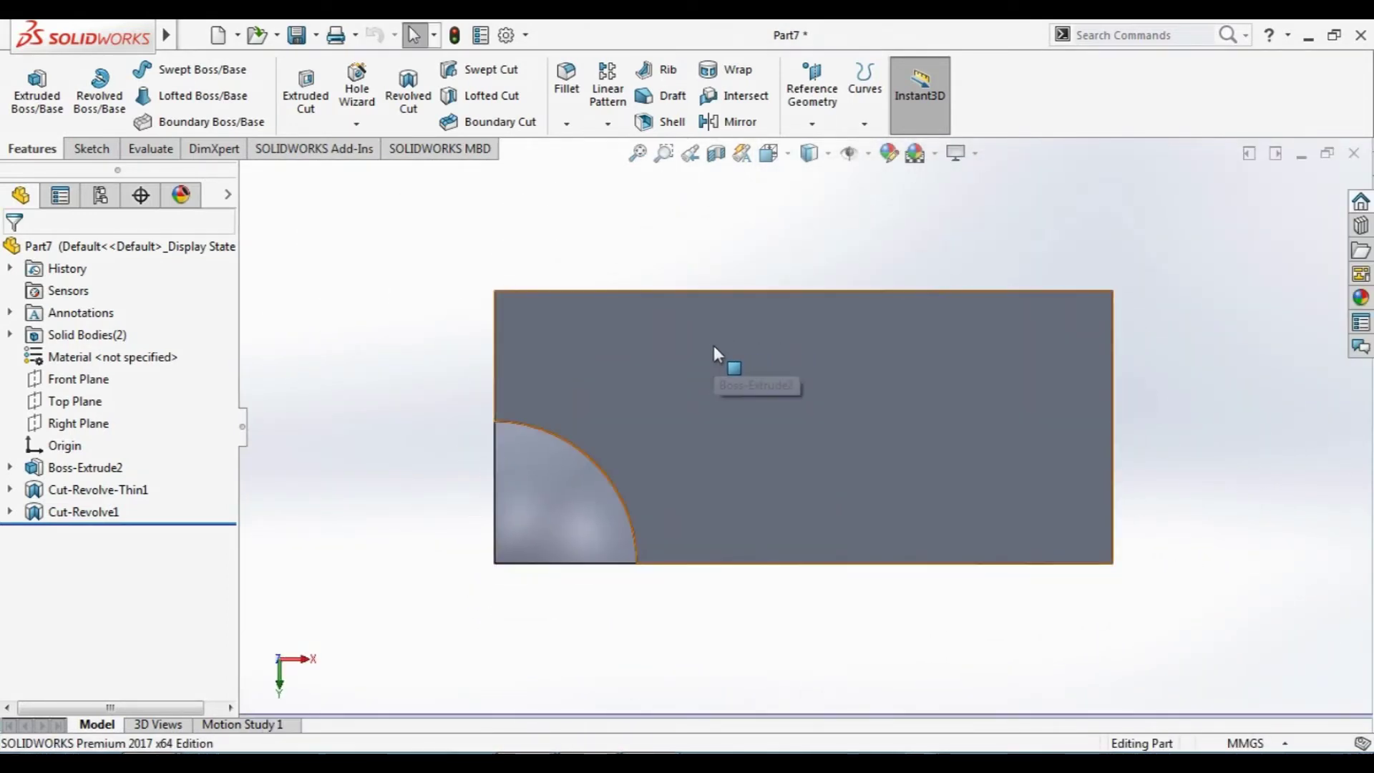
key(space)
click(774, 448)
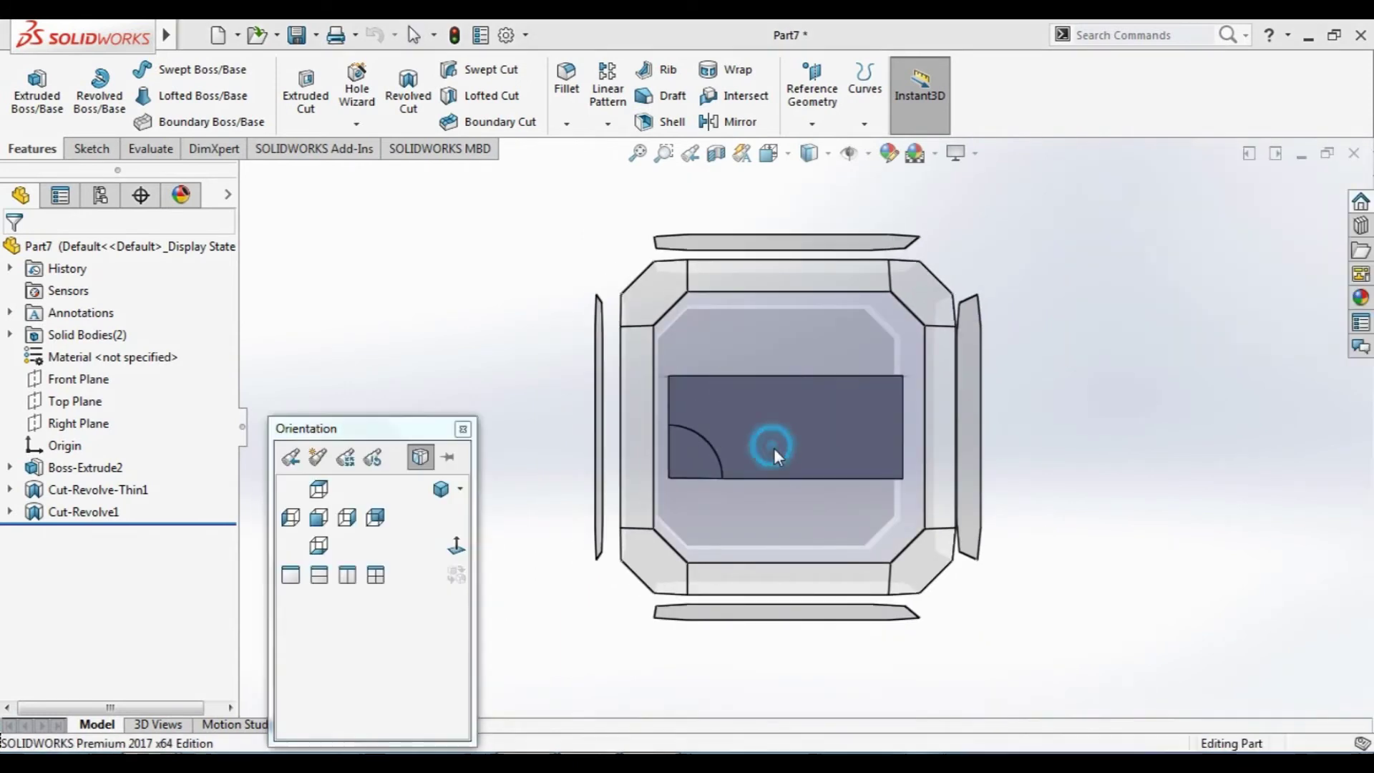
mouse_move(632, 641)
middle_down()
mouse_move(650, 362)
mouse_move(702, 242)
middle_up()
mouse_move(425, 511)
middle_down()
mouse_move(570, 592)
mouse_move(570, 525)
mouse_move(509, 468)
mouse_move(555, 558)
mouse_move(410, 298)
mouse_move(387, 374)
middle_up()
mouse_move(1064, 499)
middle_down()
mouse_move(708, 371)
mouse_move(1033, 258)
mouse_move(723, 505)
middle_up()
mouse_move(481, 429)
middle_down()
mouse_move(573, 497)
mouse_move(542, 472)
middle_up()
click(421, 405)
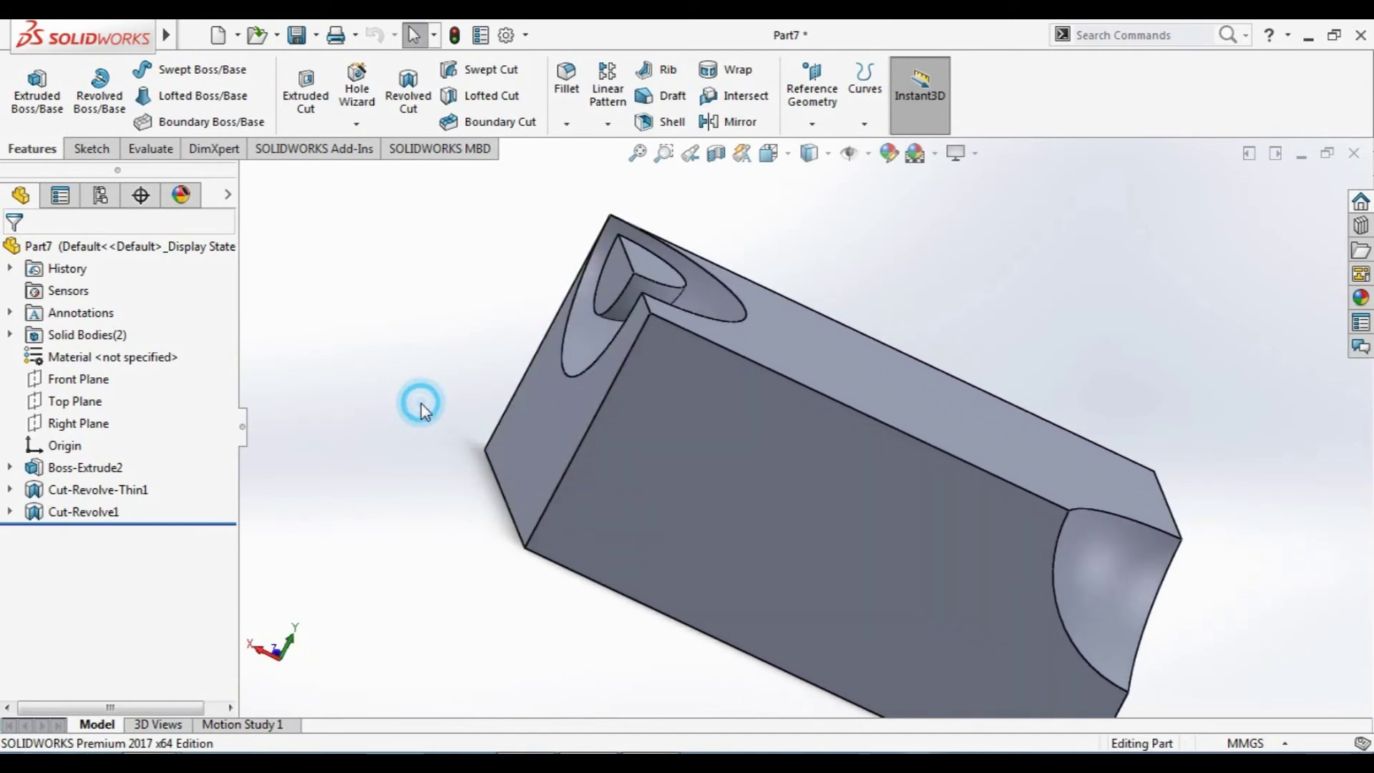